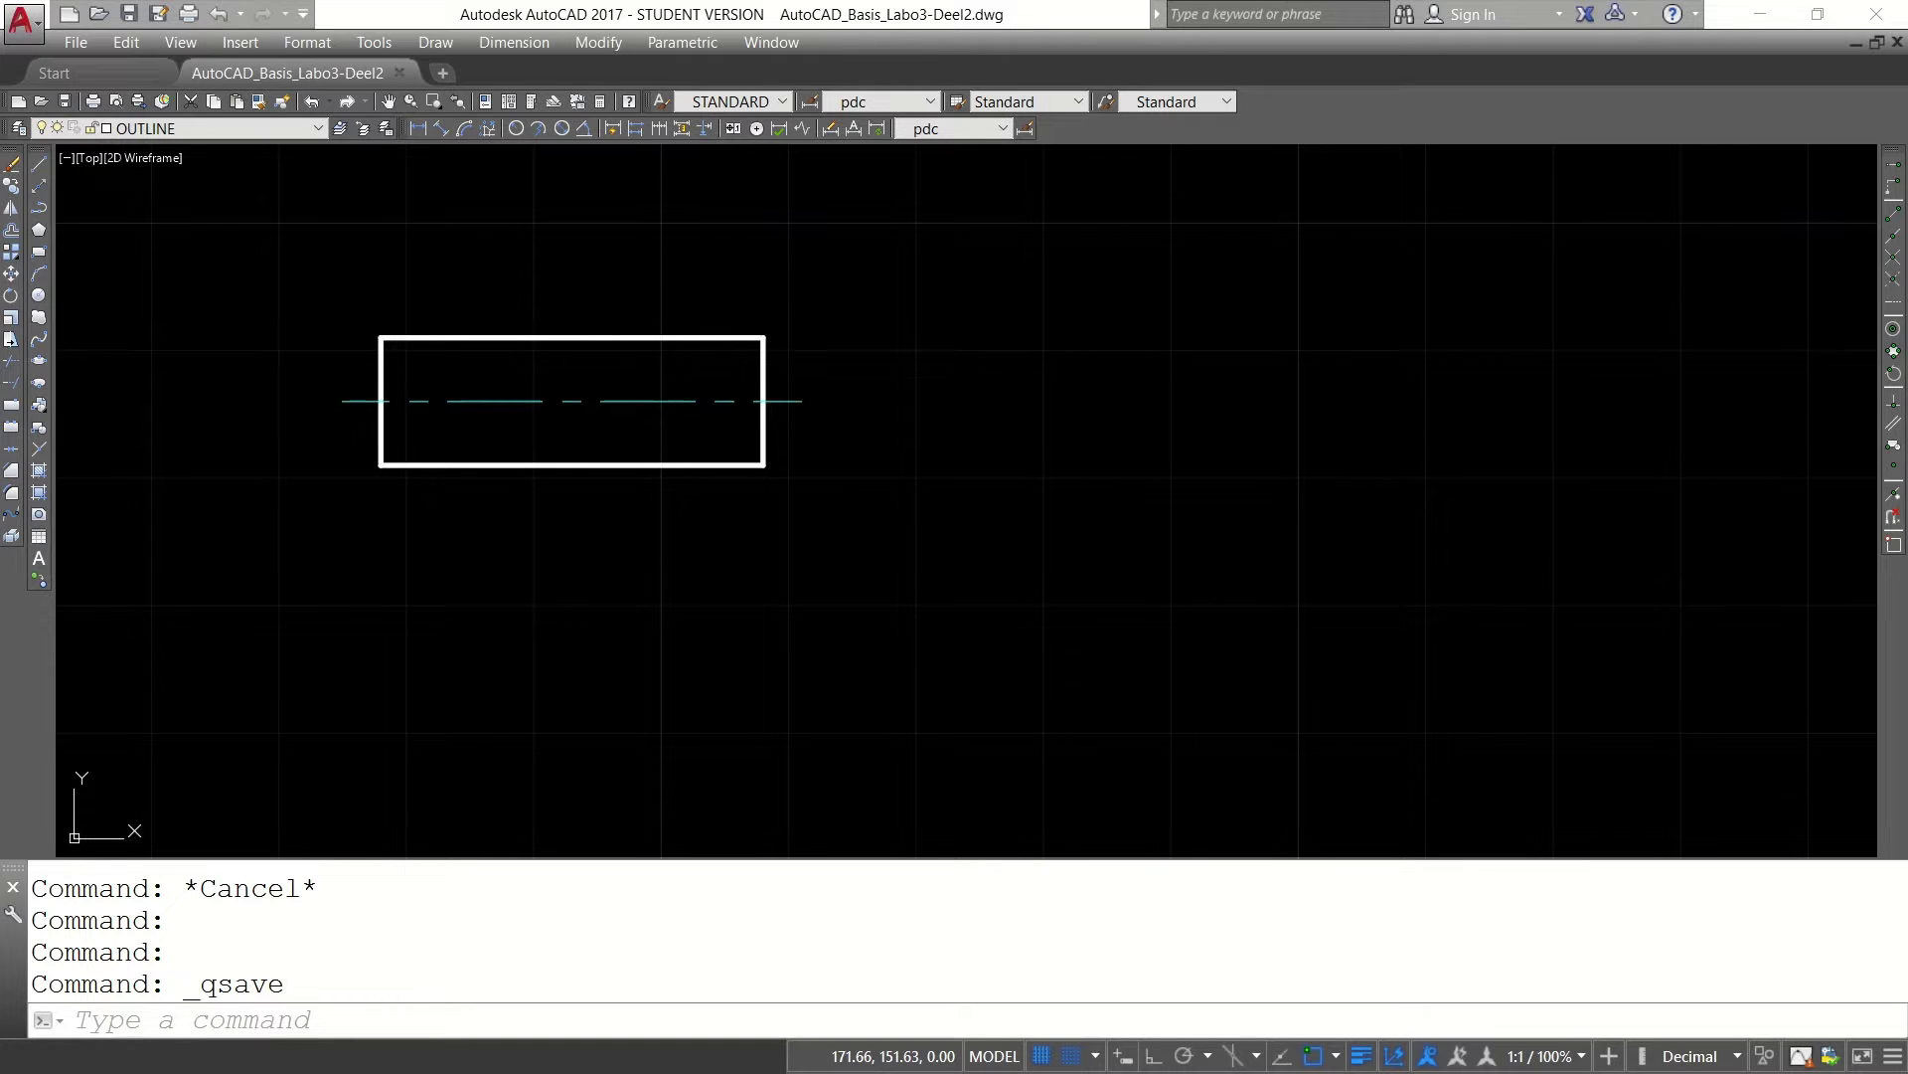
Step: Draw a closed six-point practice spline loop to the right of the rectangle
text(spline)
key(Return)
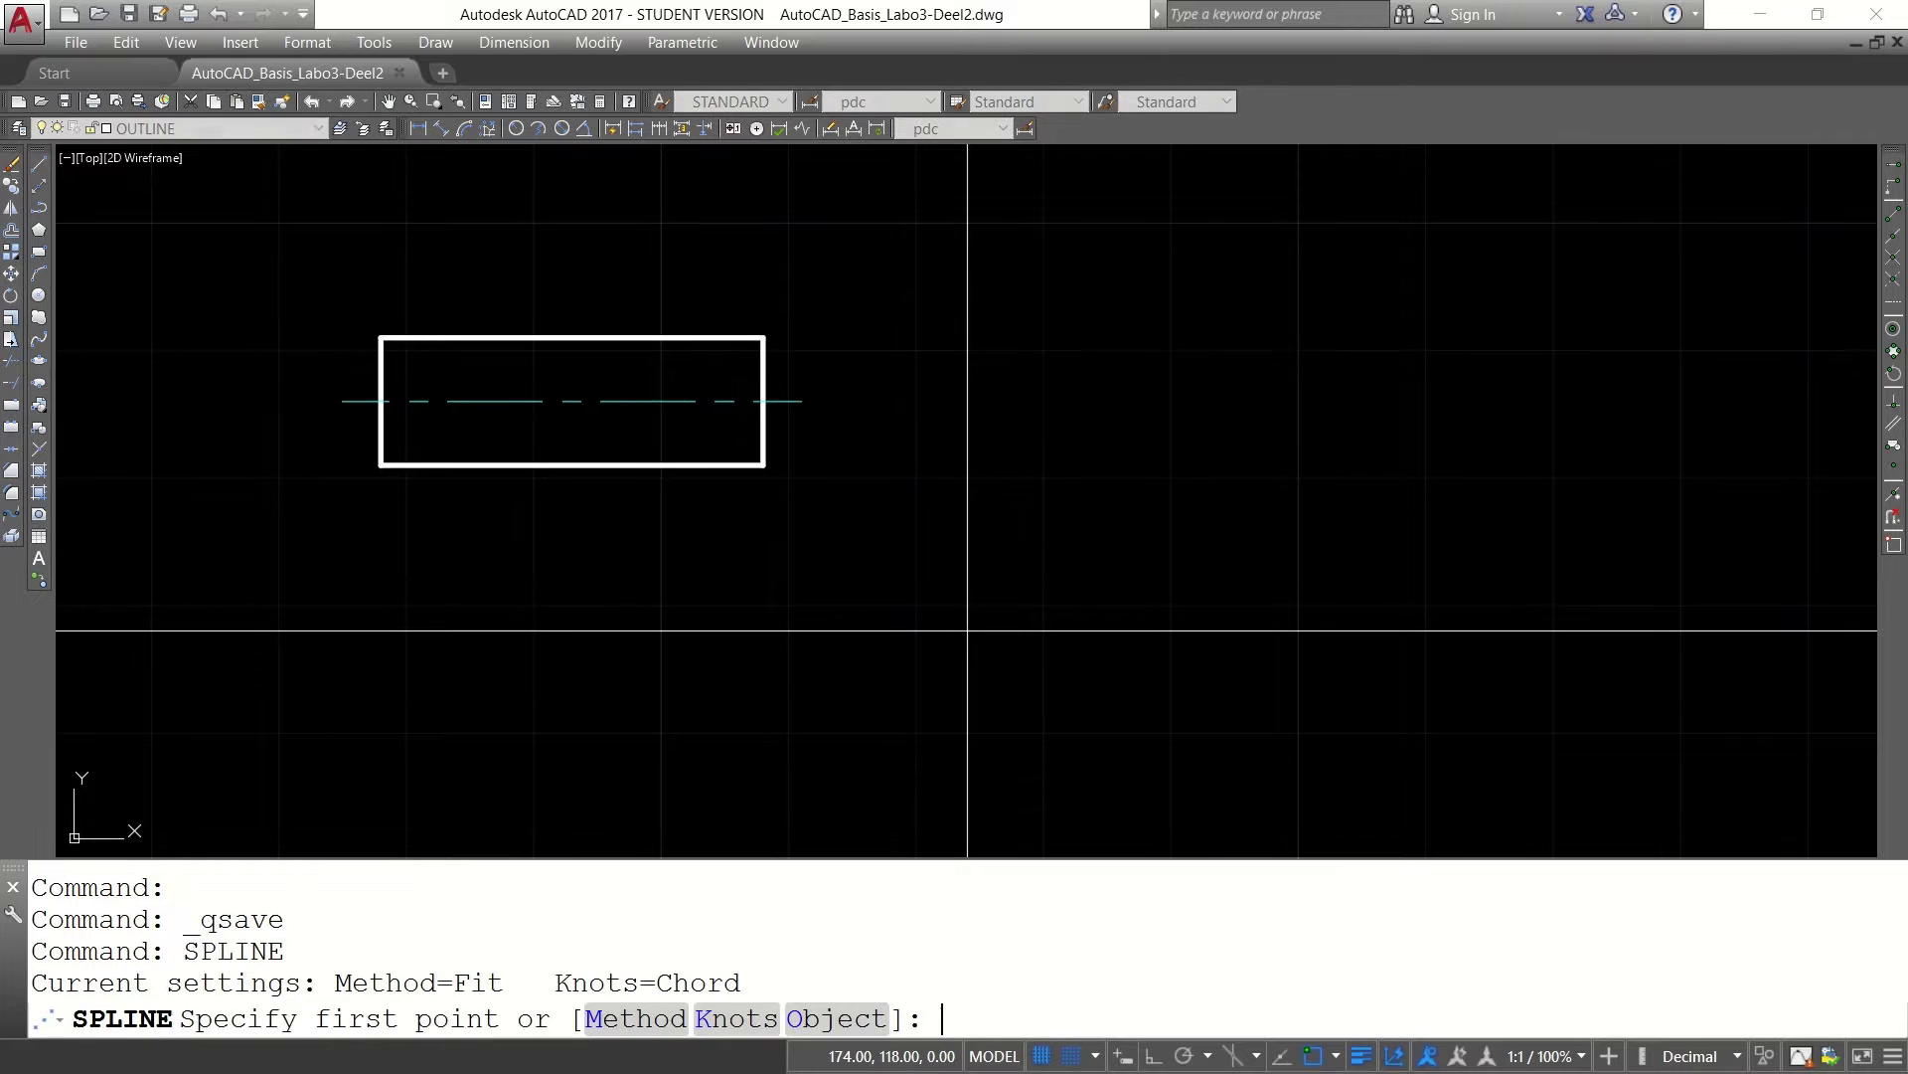
click(877, 554)
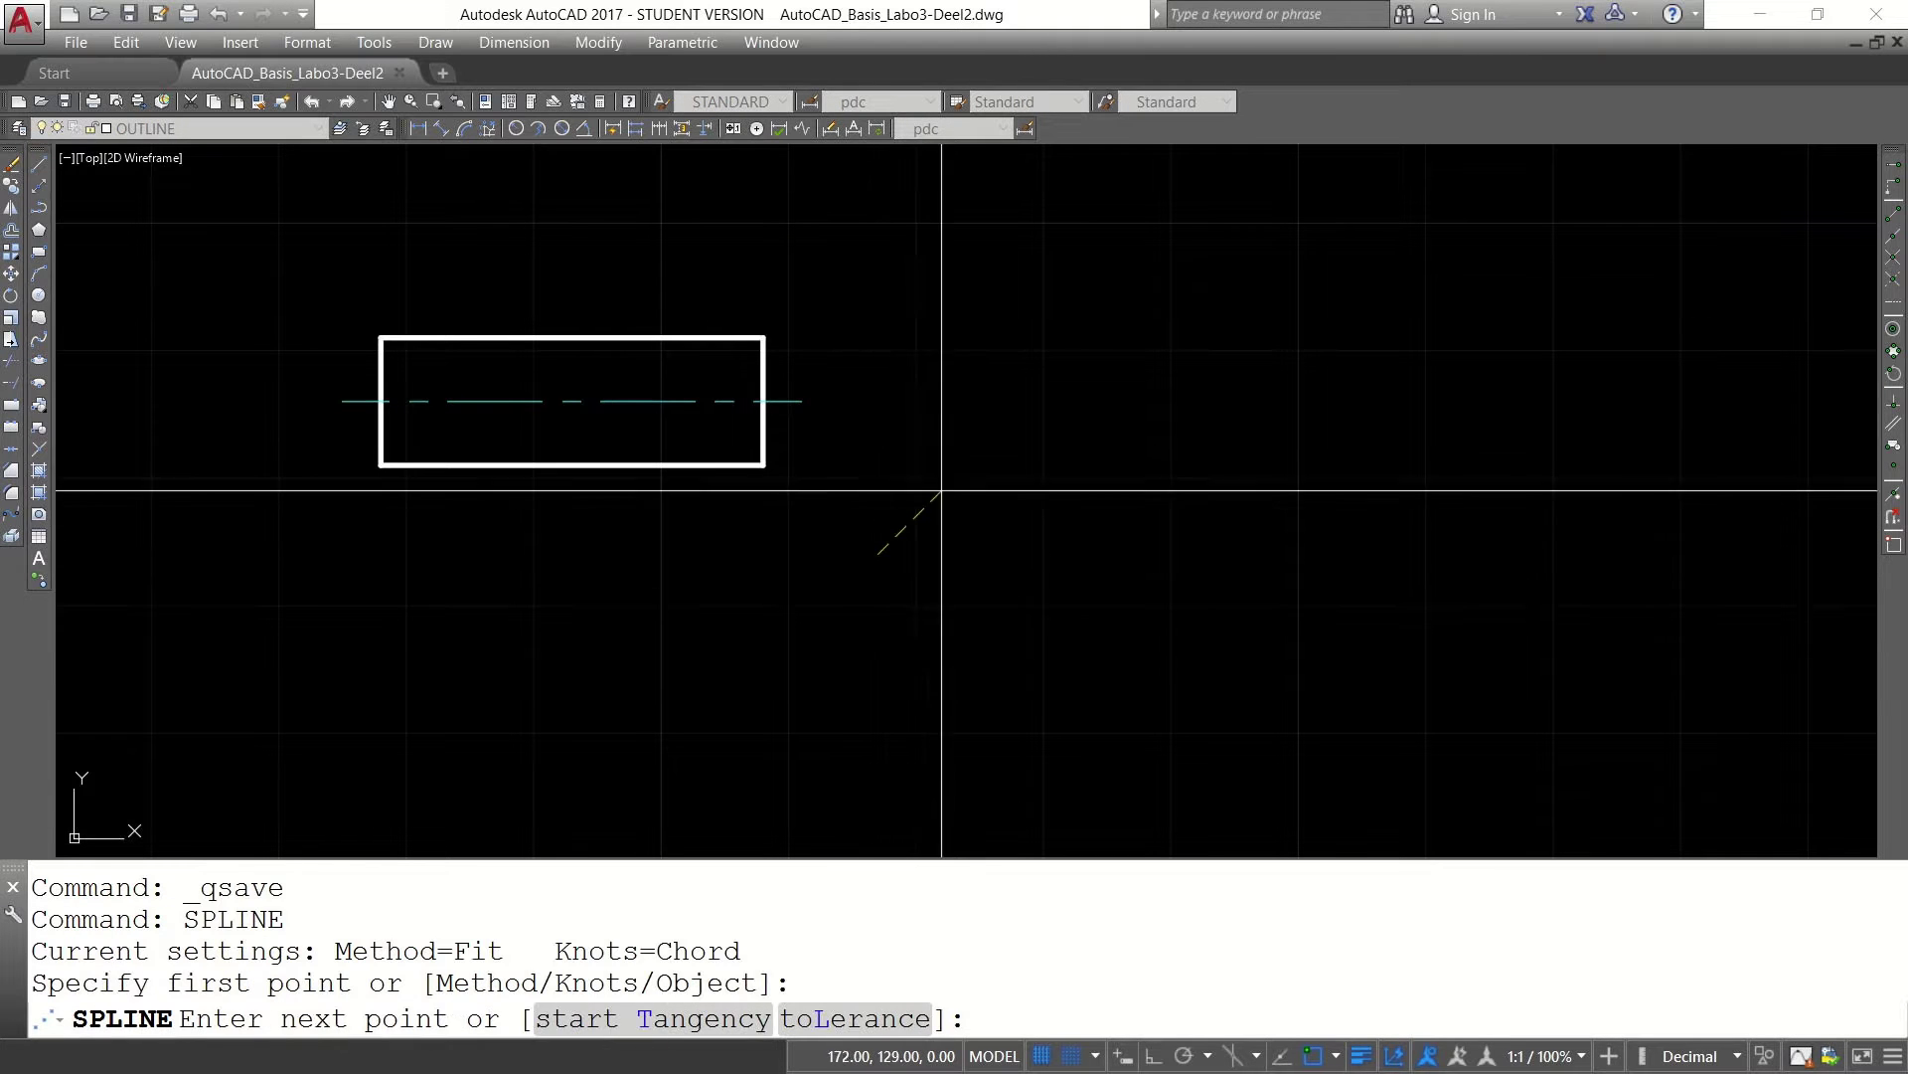
click(1040, 376)
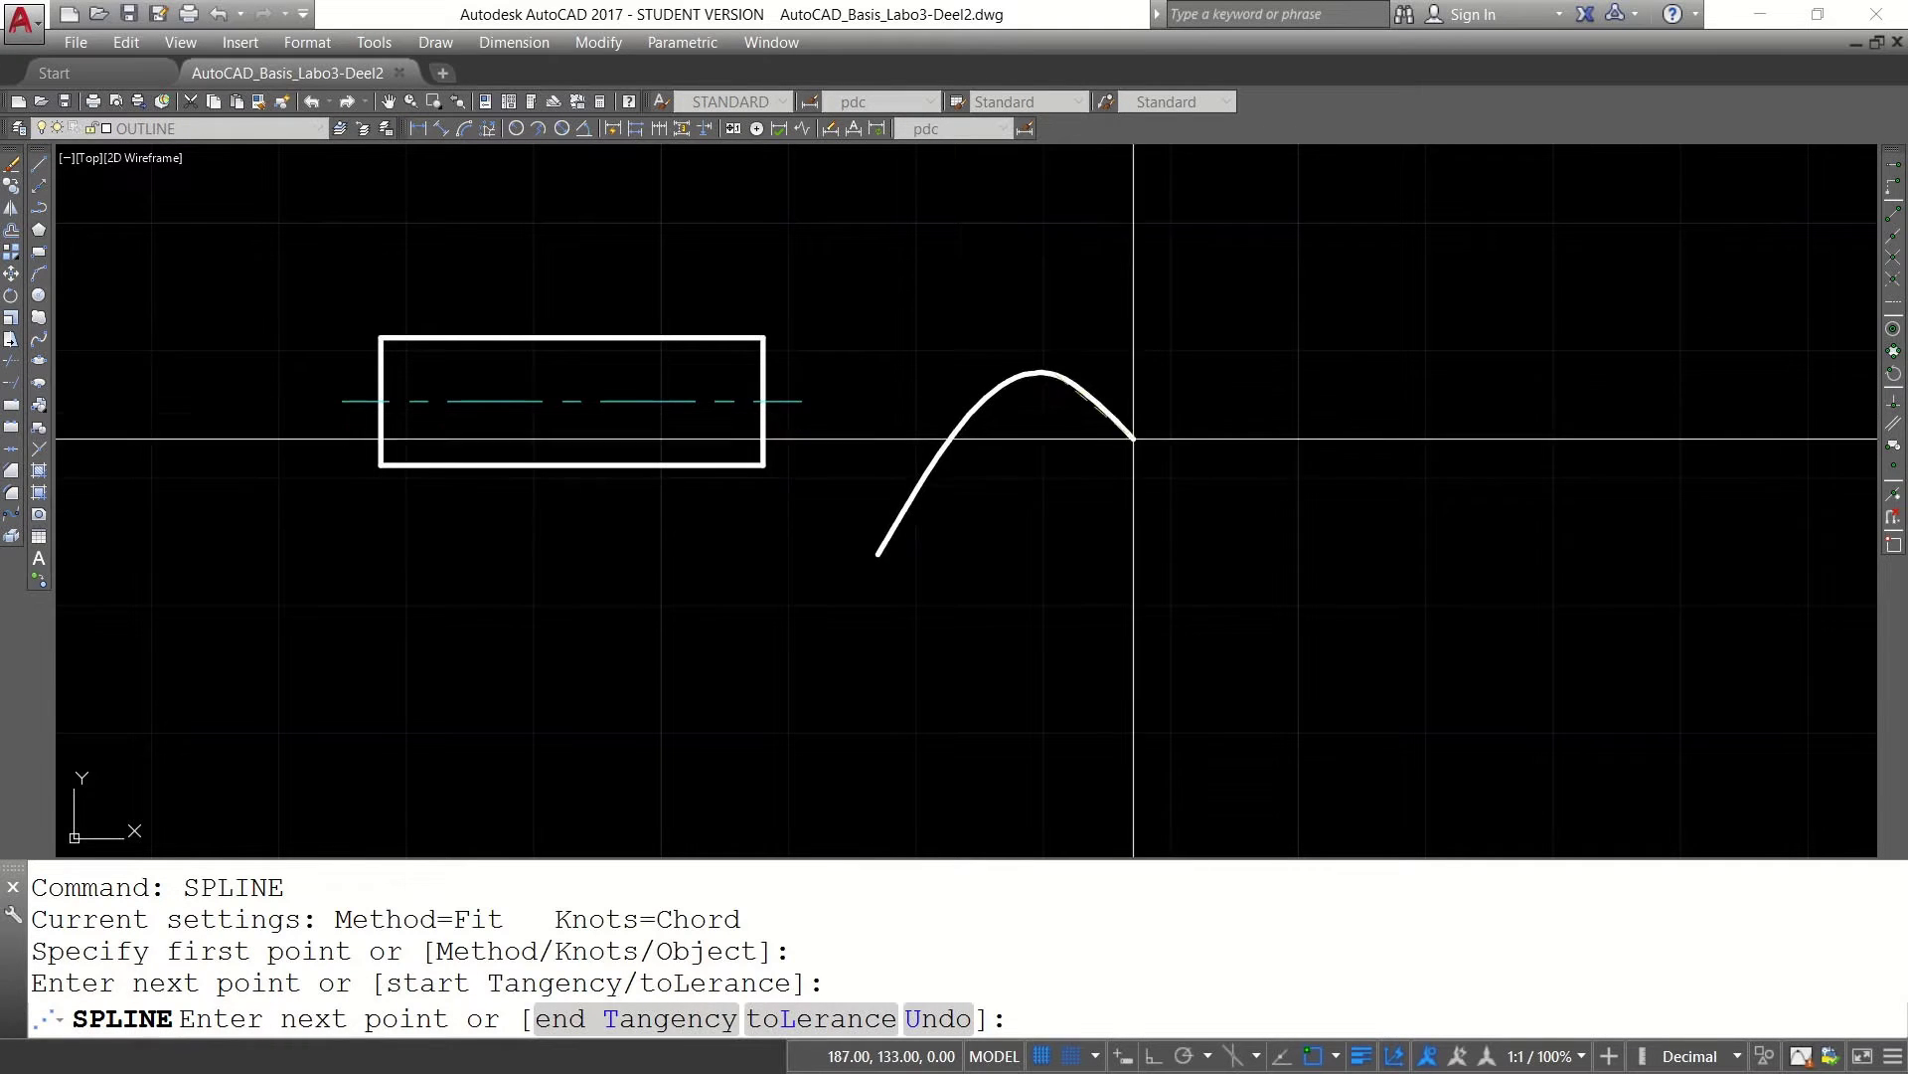
click(1218, 588)
click(1060, 725)
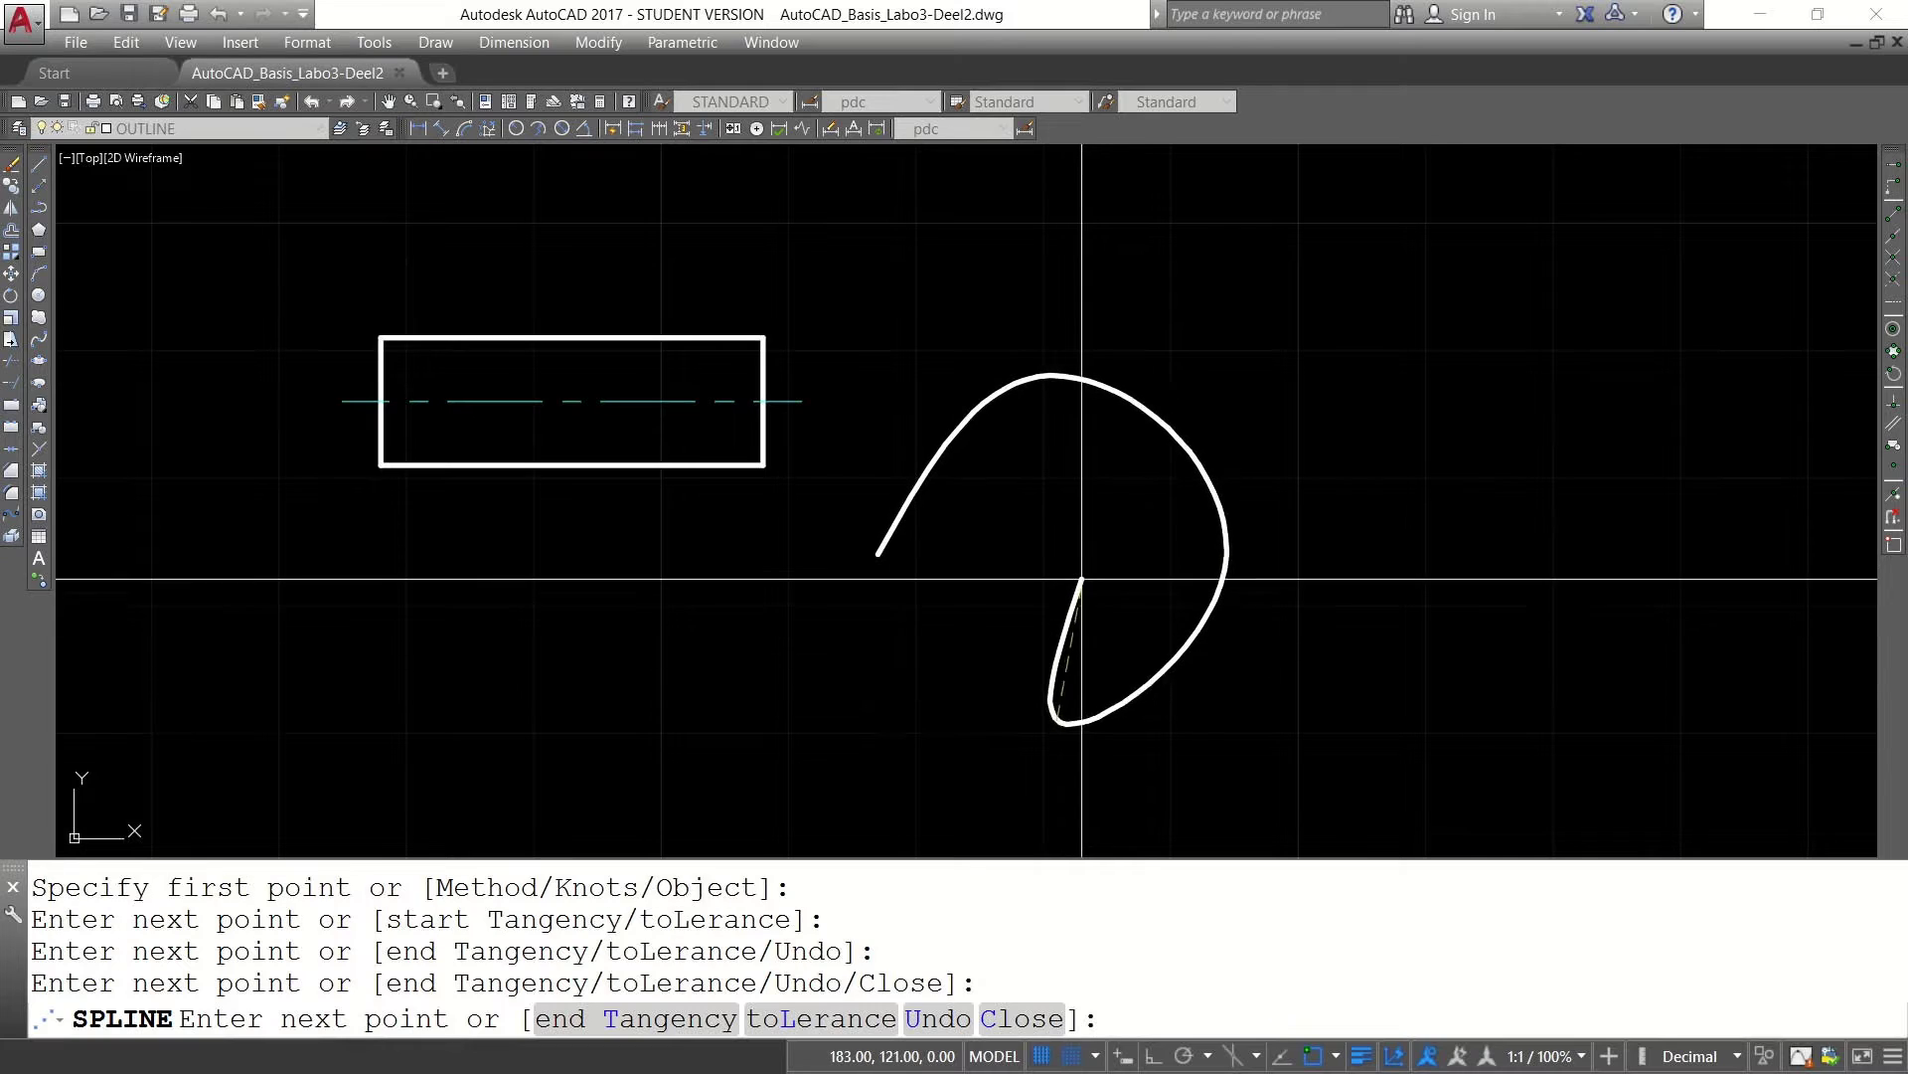
click(1086, 543)
click(936, 642)
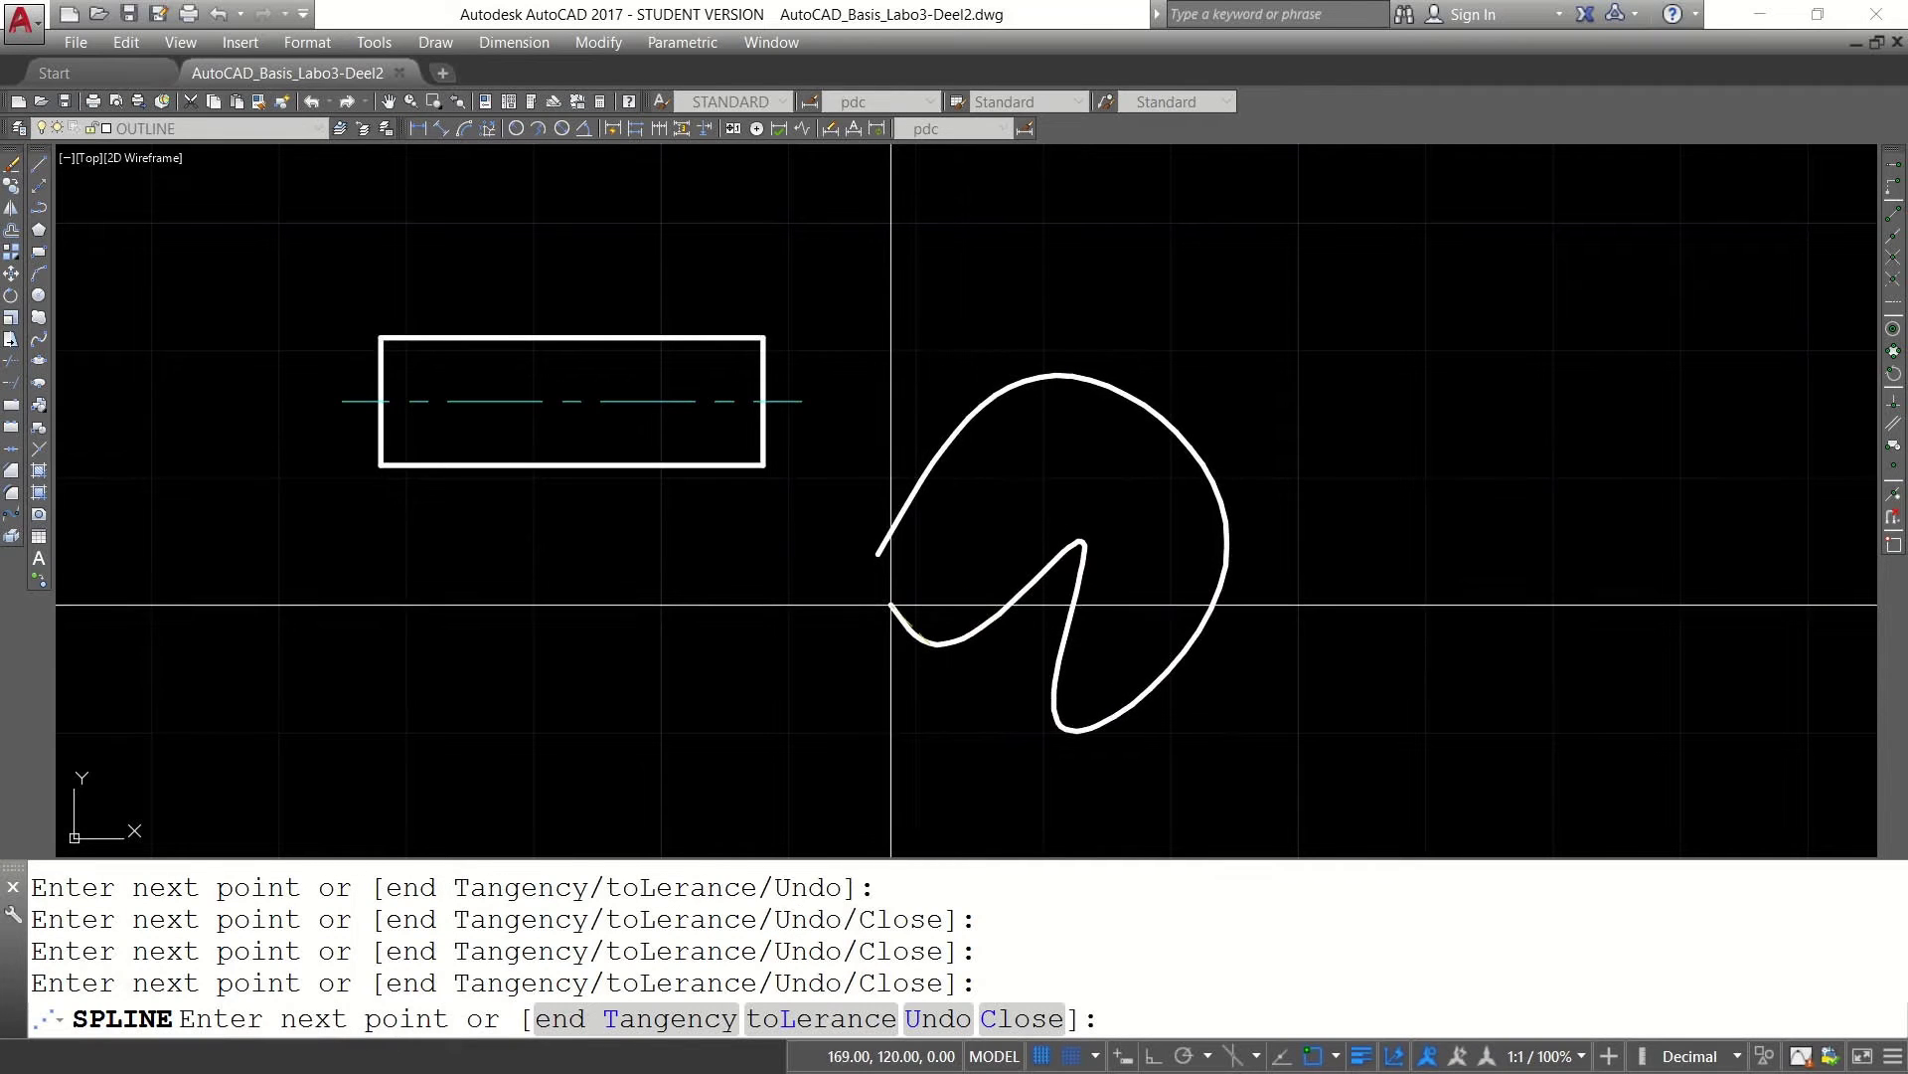
text(c)
key(Return)
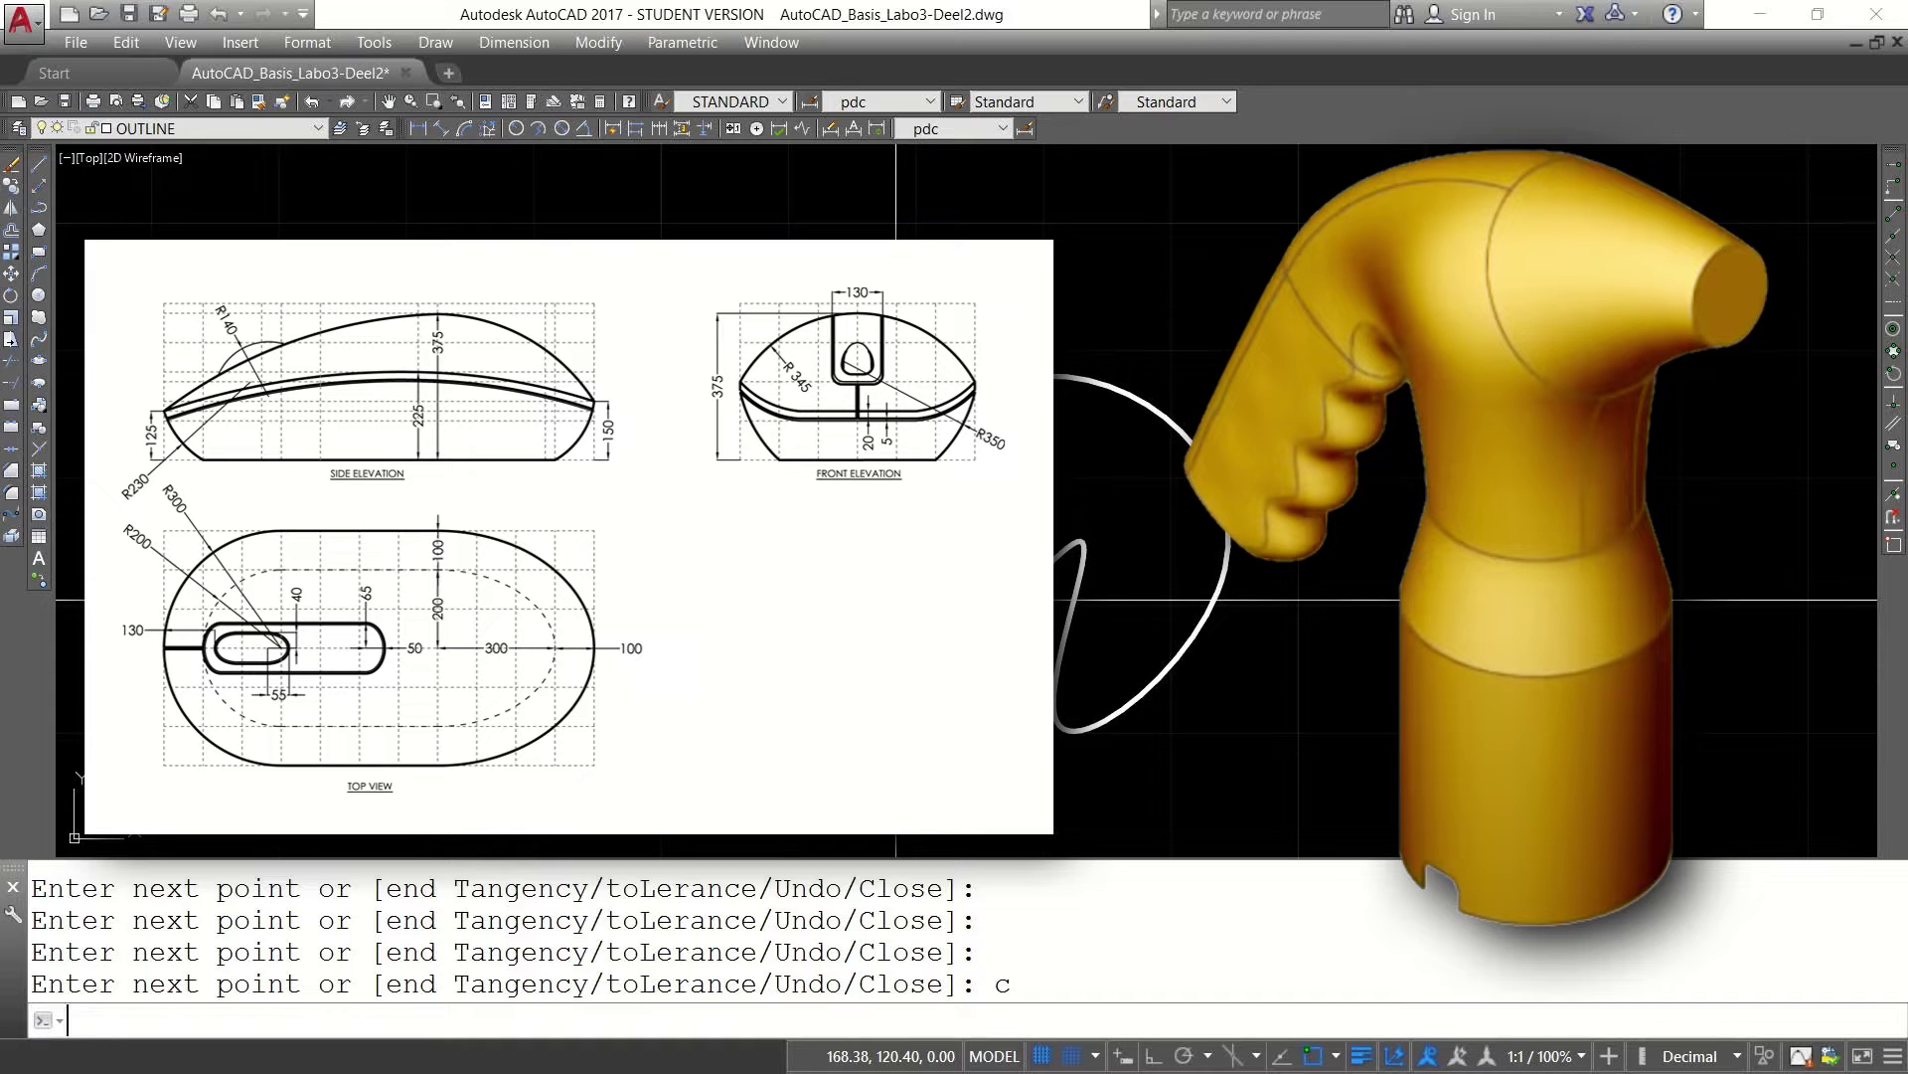
Step: Discard the practice spline loop and quick-save the drawing
key(Escape)
key(ctrl+s)
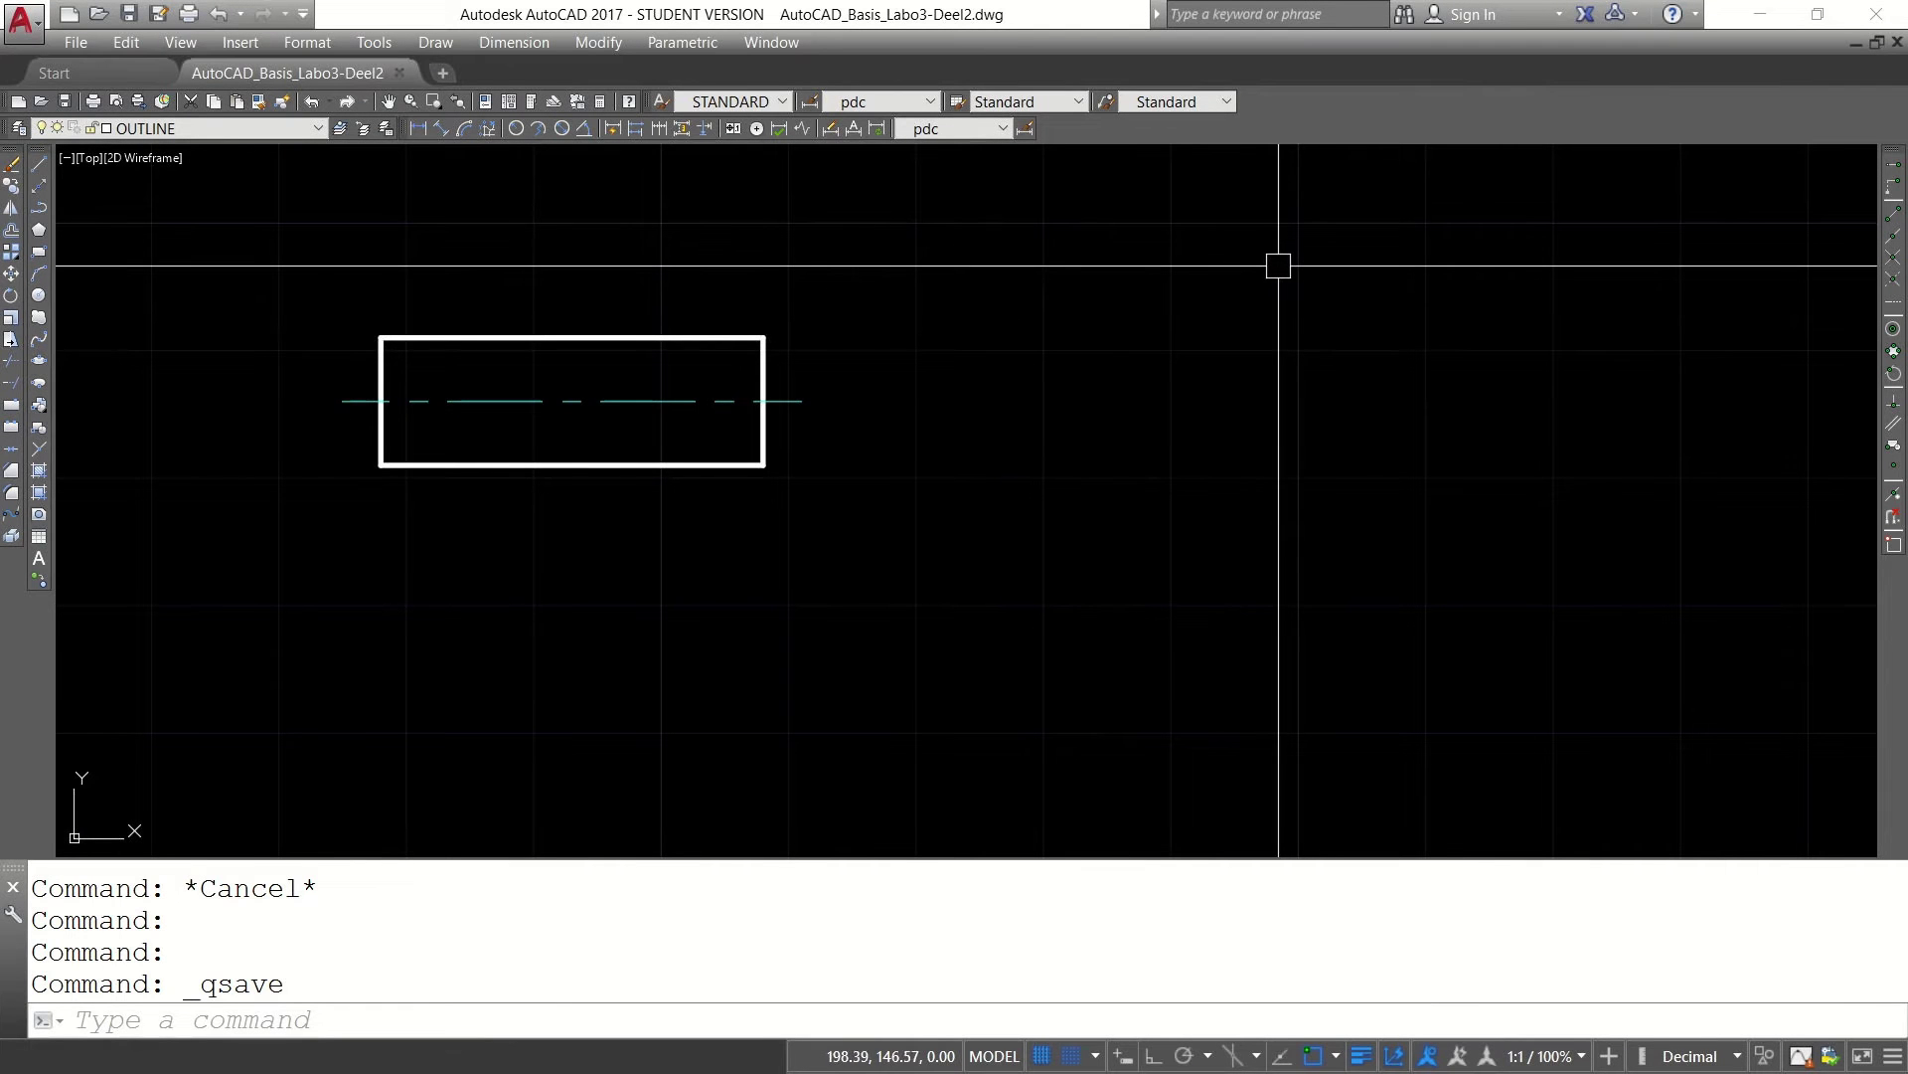
Step: Copy the rectangle and centerline to a spot directly below the original
click(812, 277)
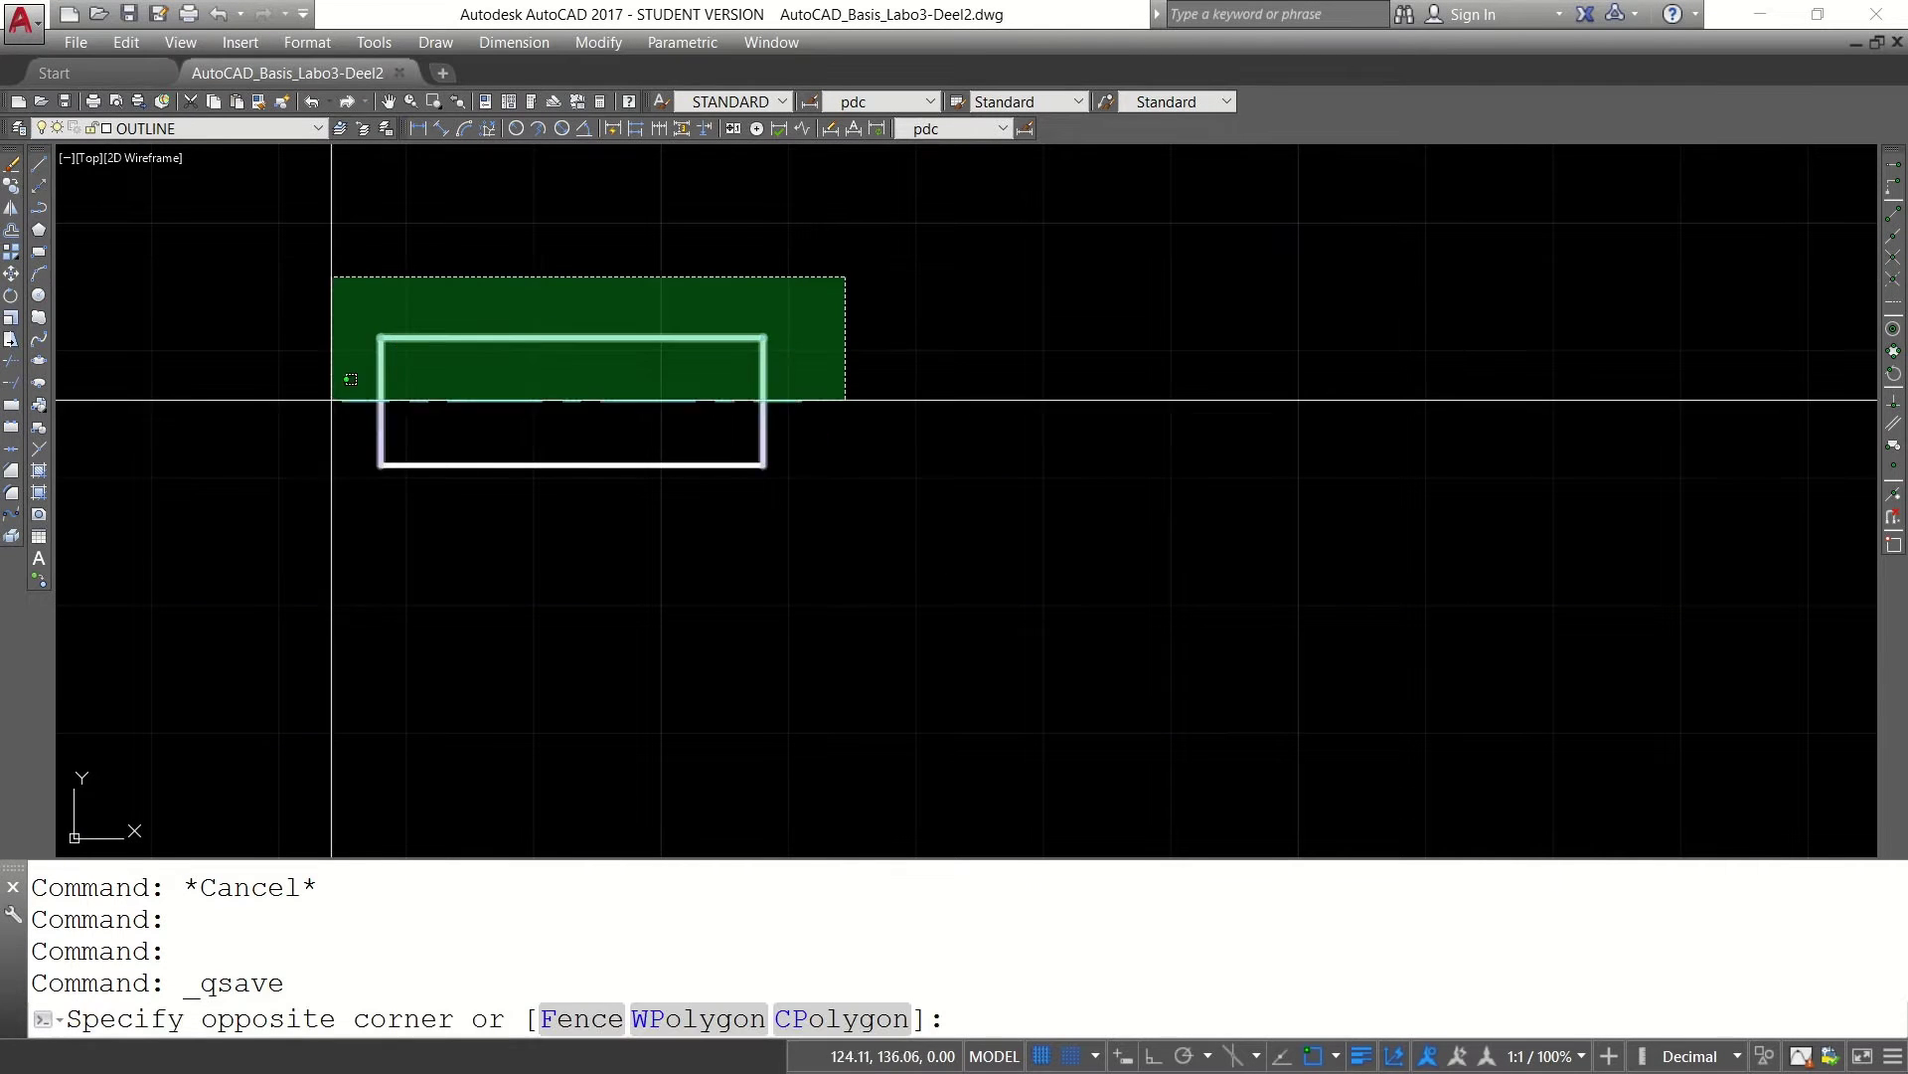
click(336, 397)
click(381, 401)
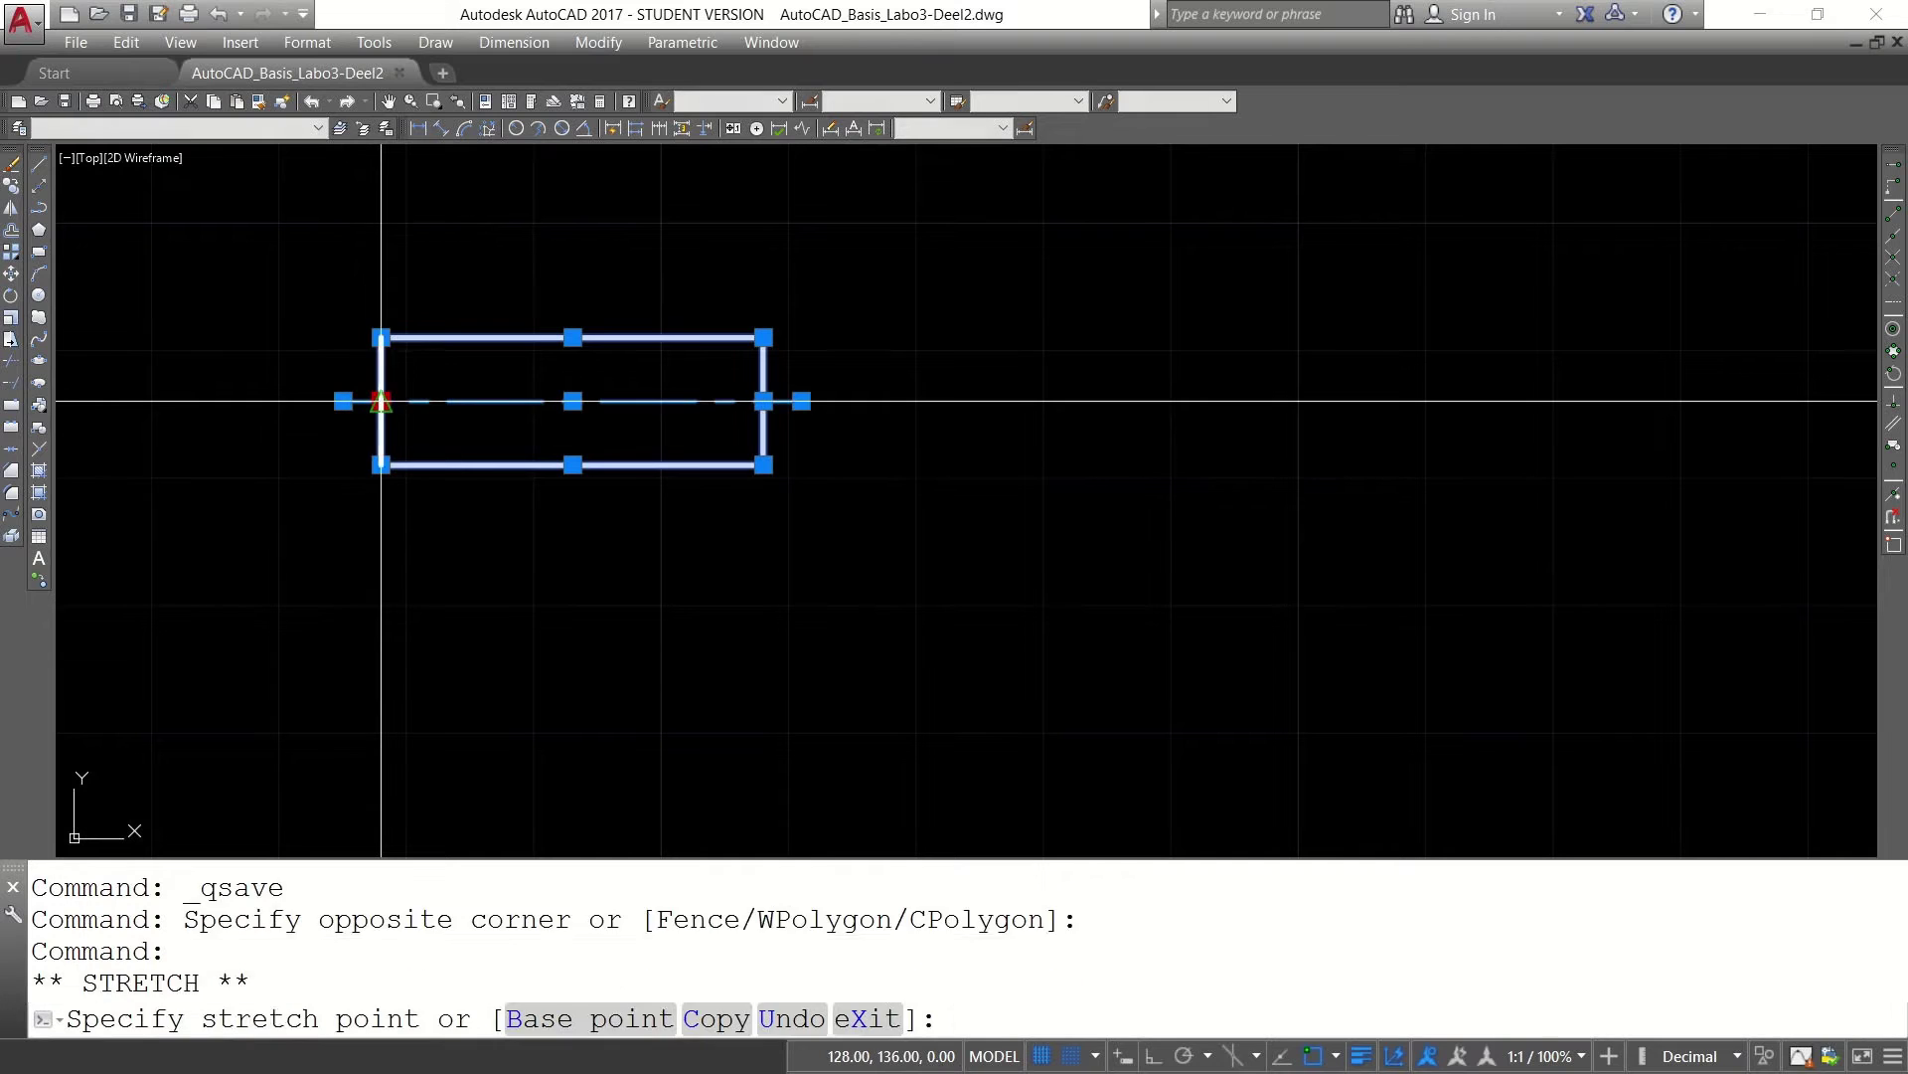
key(space)
text(c)
key(Return)
click(381, 681)
key(Escape)
key(Escape)
Step: Stretch the upper rectangle's right end 70 units horizontally to the right
click(877, 522)
click(675, 308)
text(stretch)
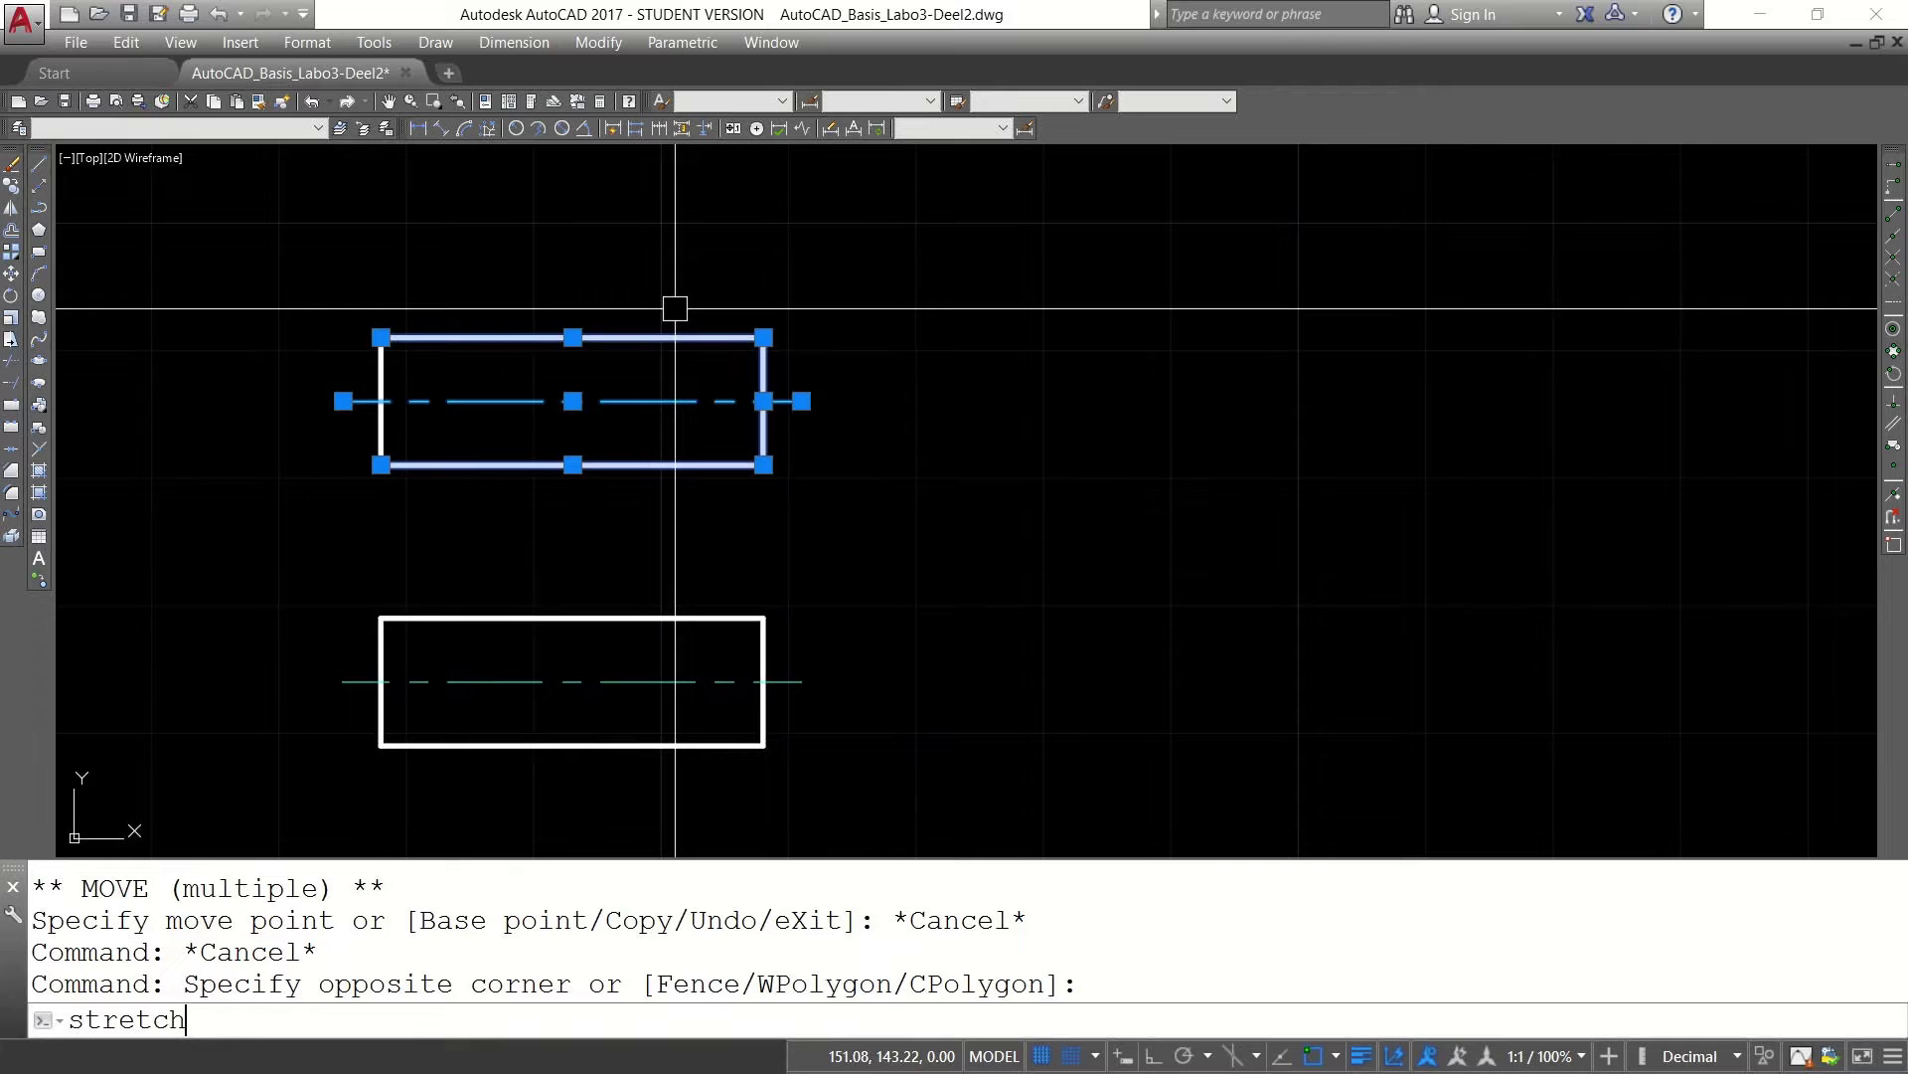
key(Return)
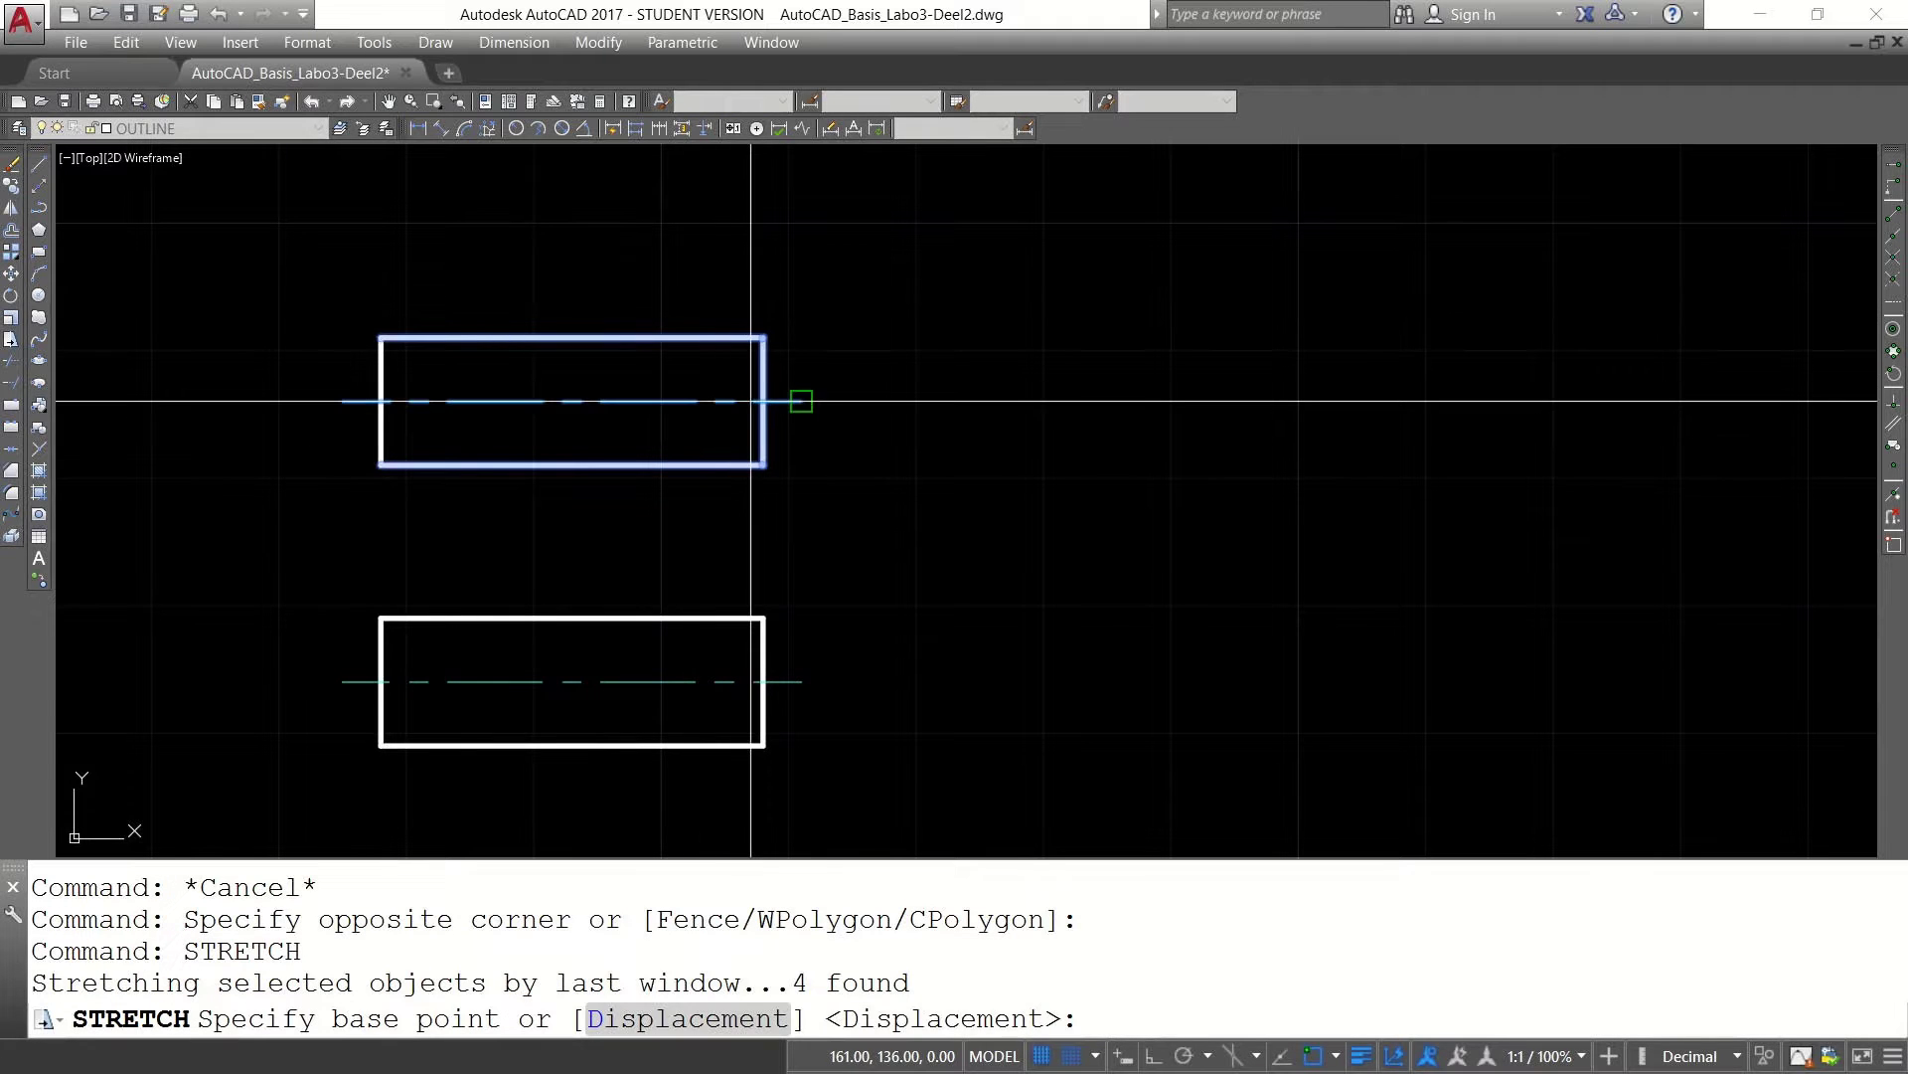
click(762, 401)
key(F8)
text(70)
key(Return)
key(Escape)
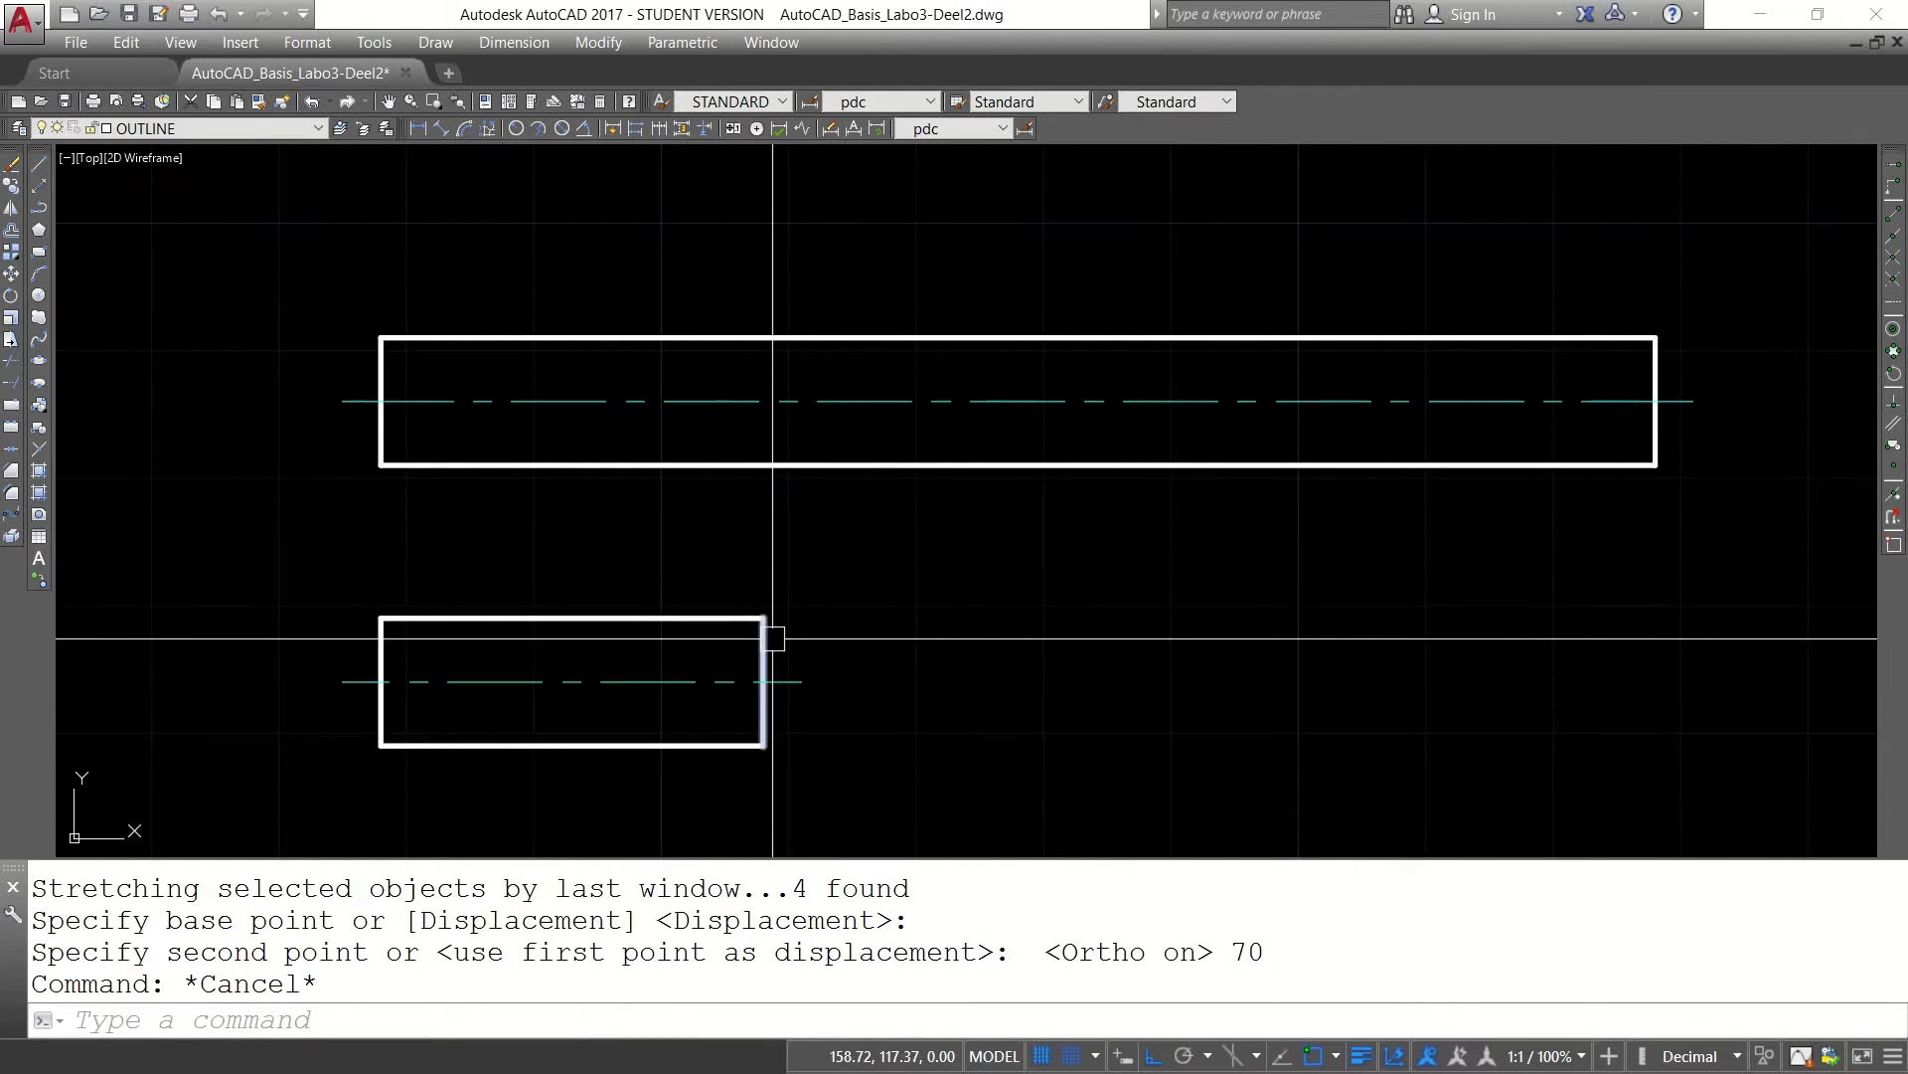
Step: Start a spline at the lower rectangle's top-right corner using the start Tangency option
text(spli)
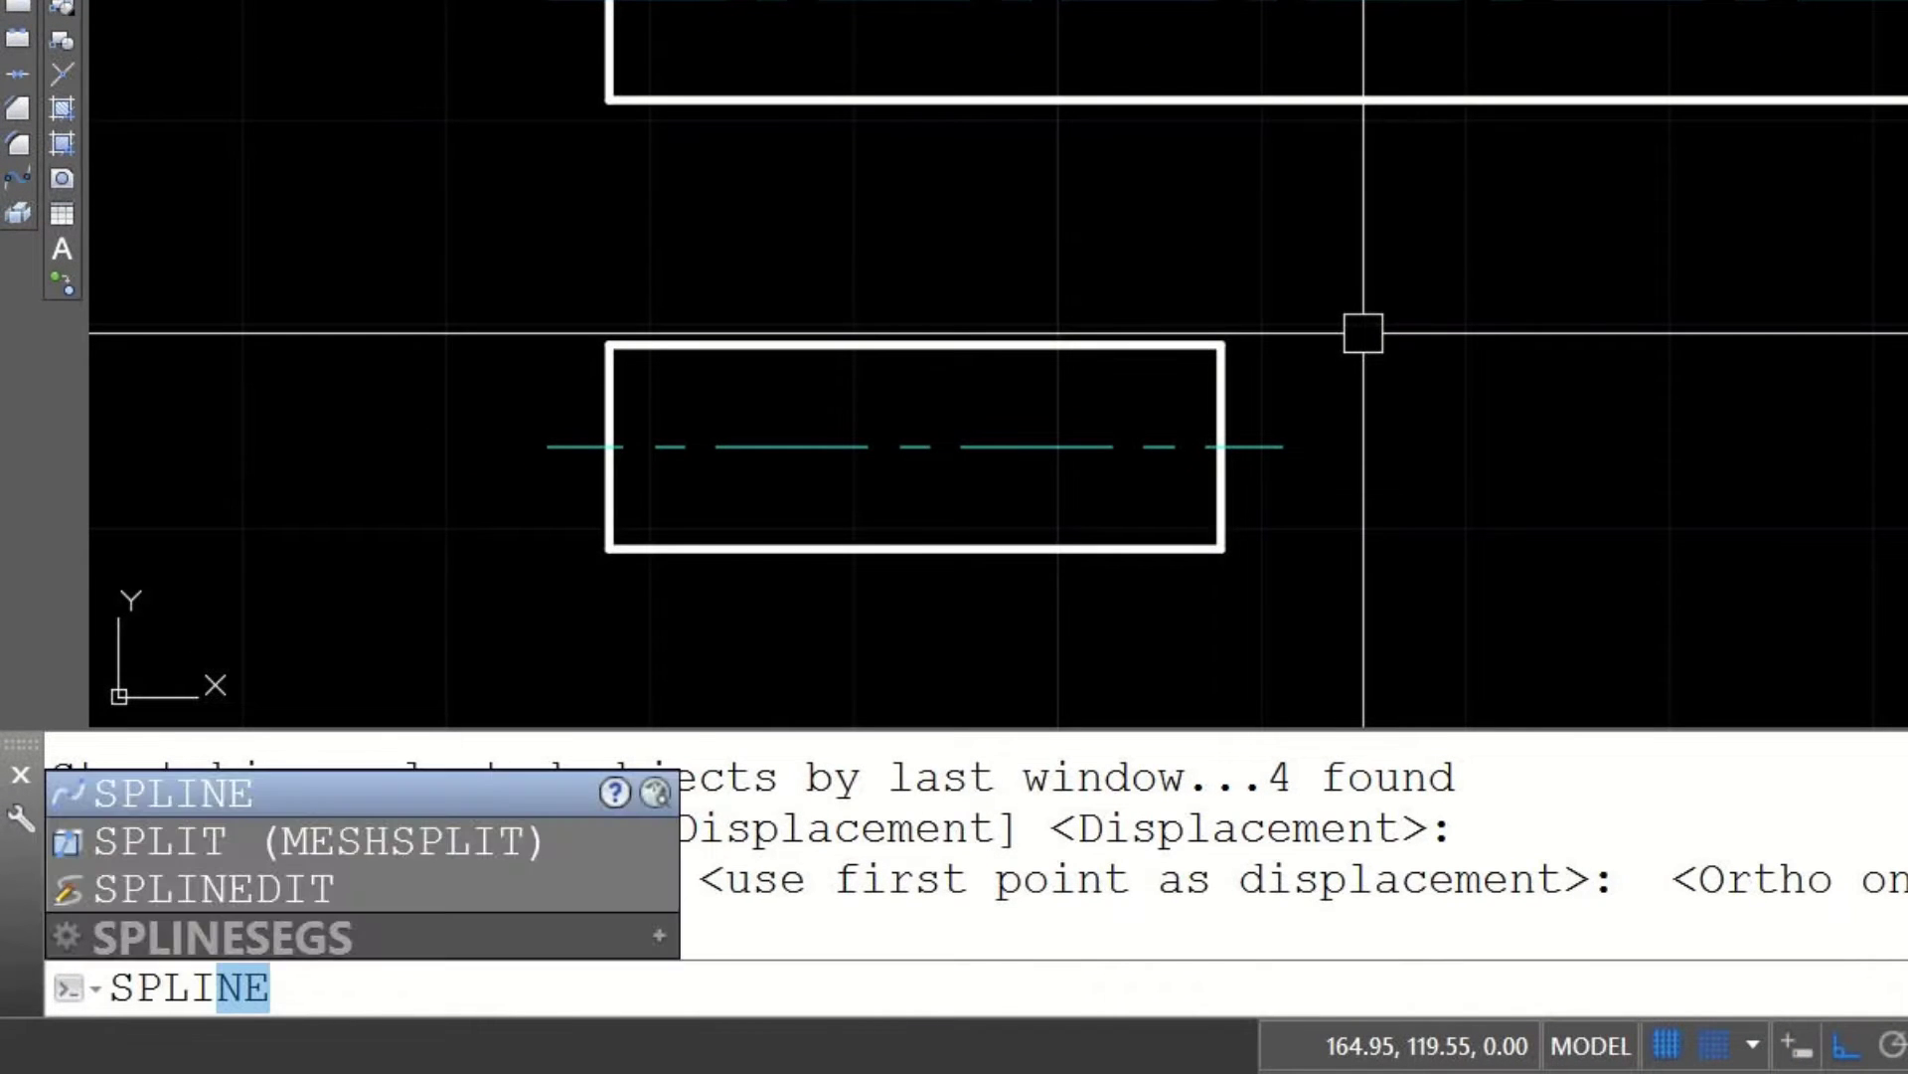
key(Return)
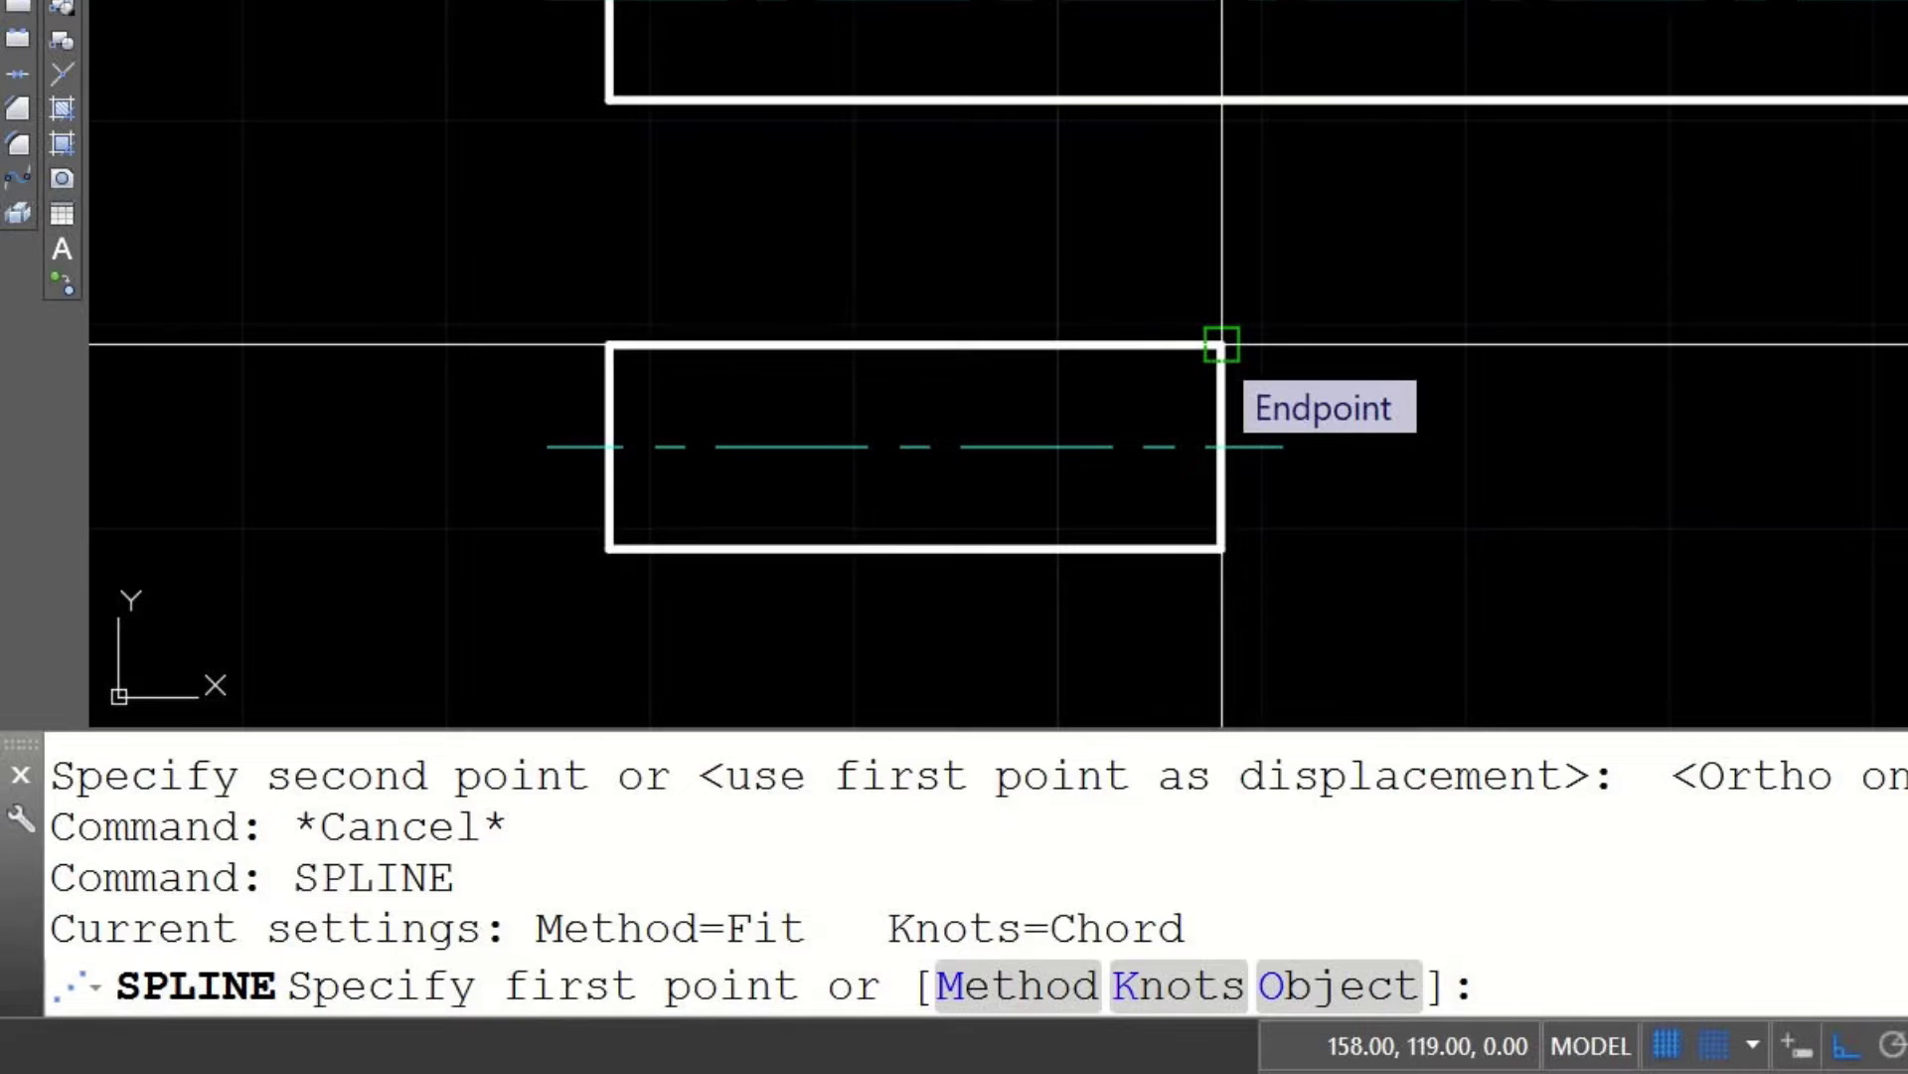
click(1222, 345)
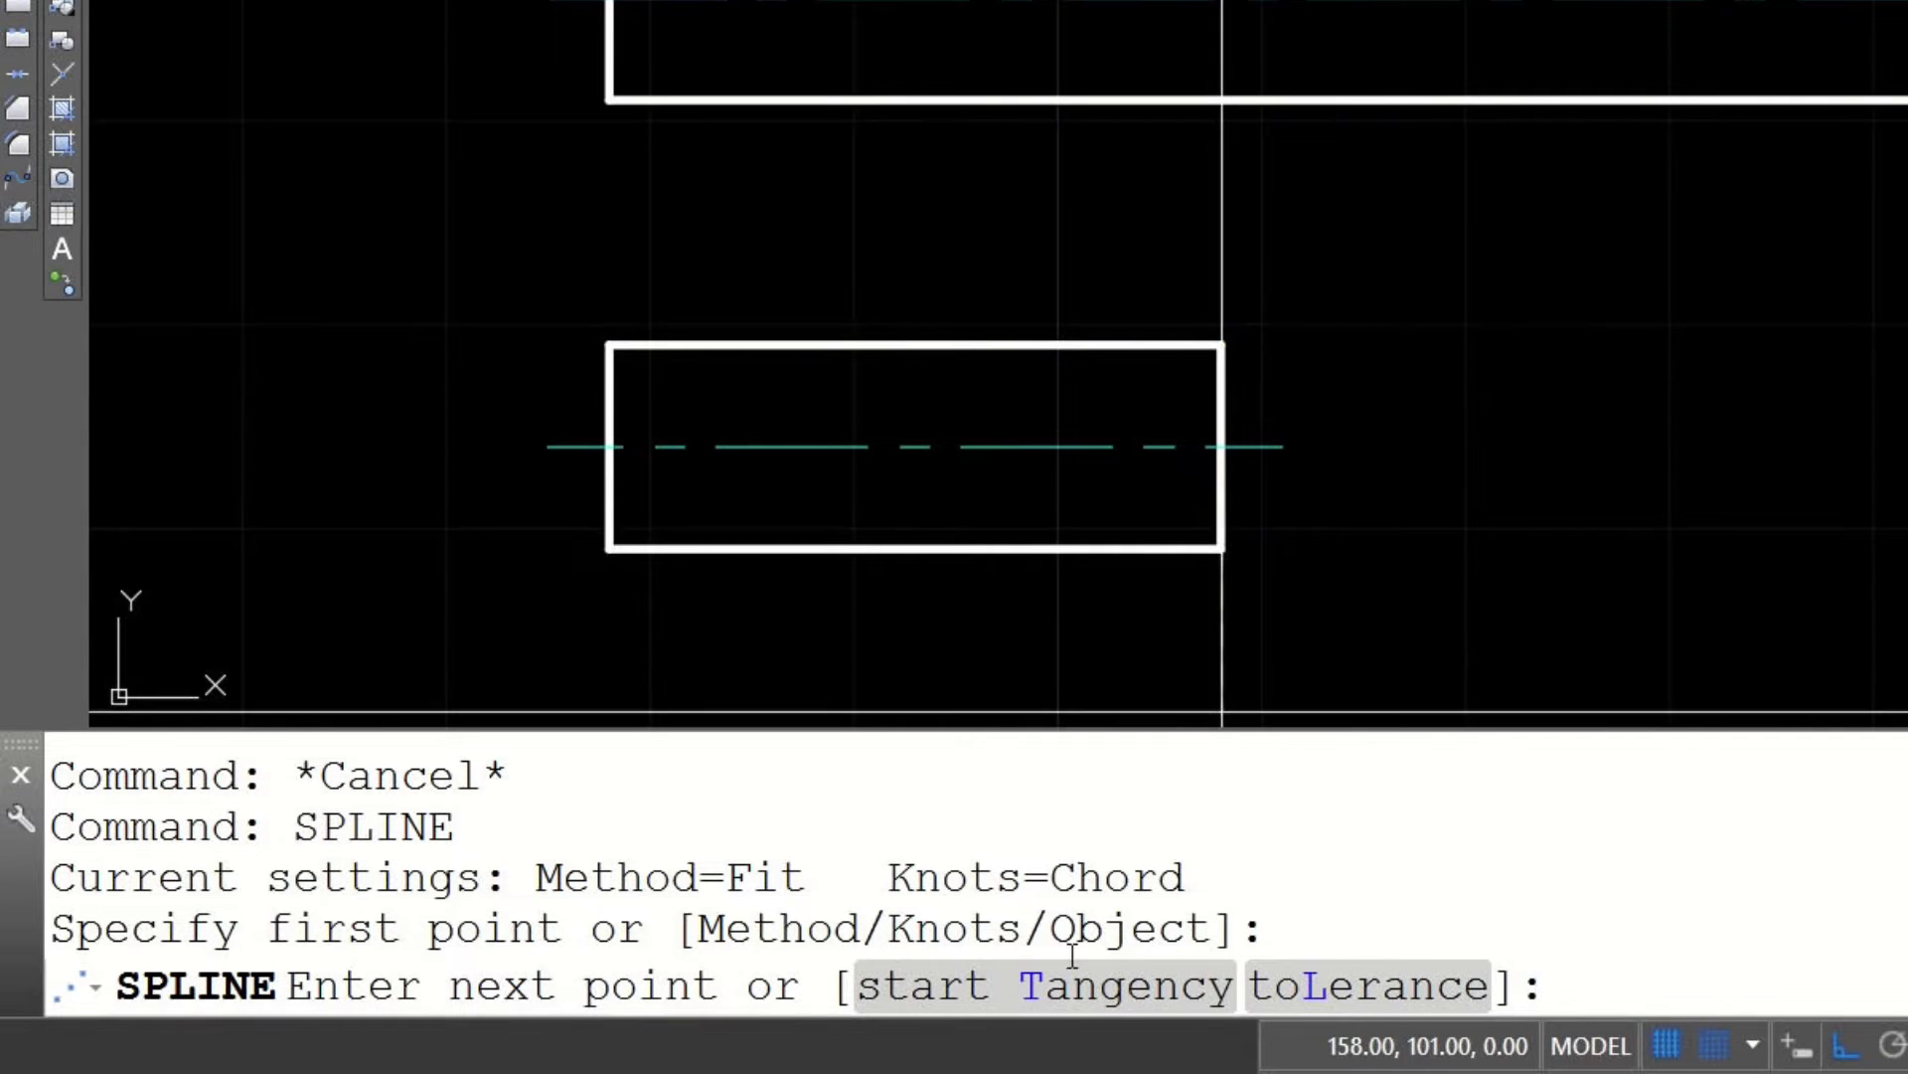
click(1016, 1006)
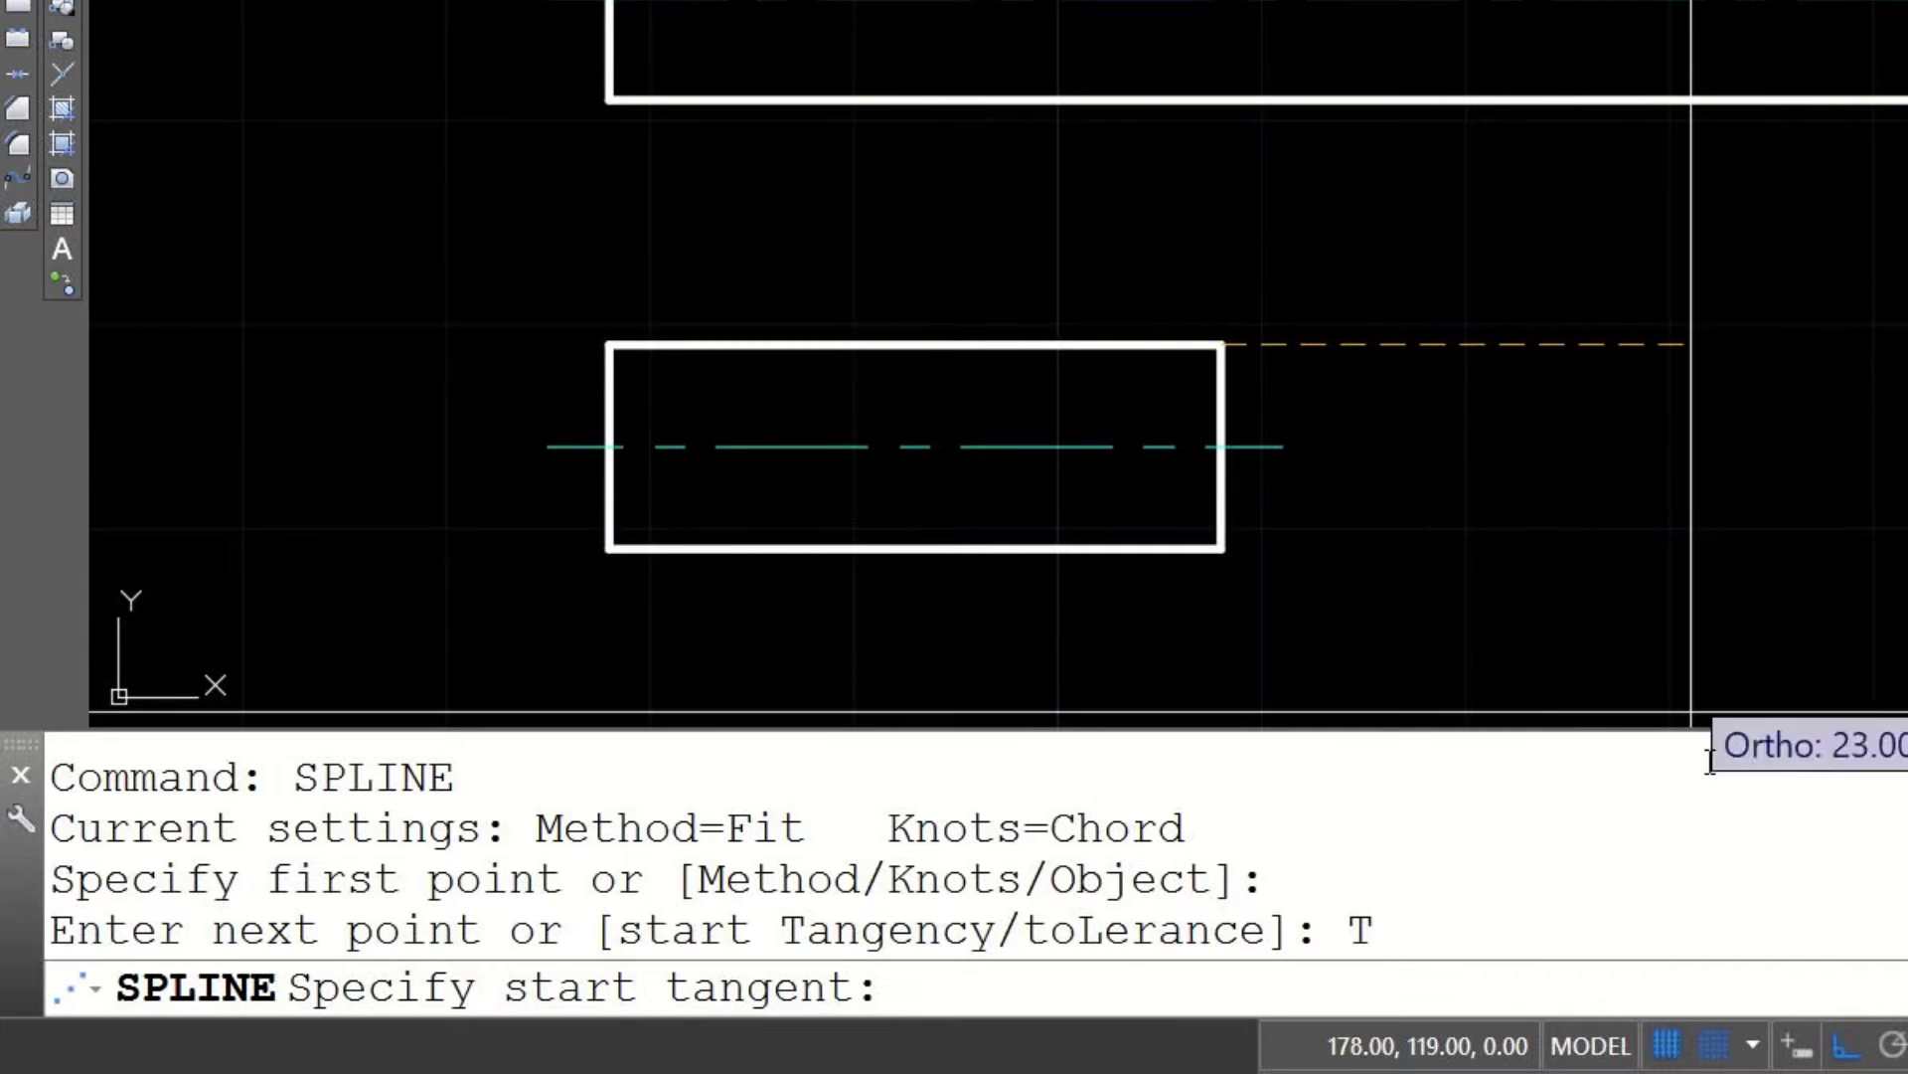
Step: Set the spline's start tangent to 3, pointing horizontally right with Ortho on
key(F8)
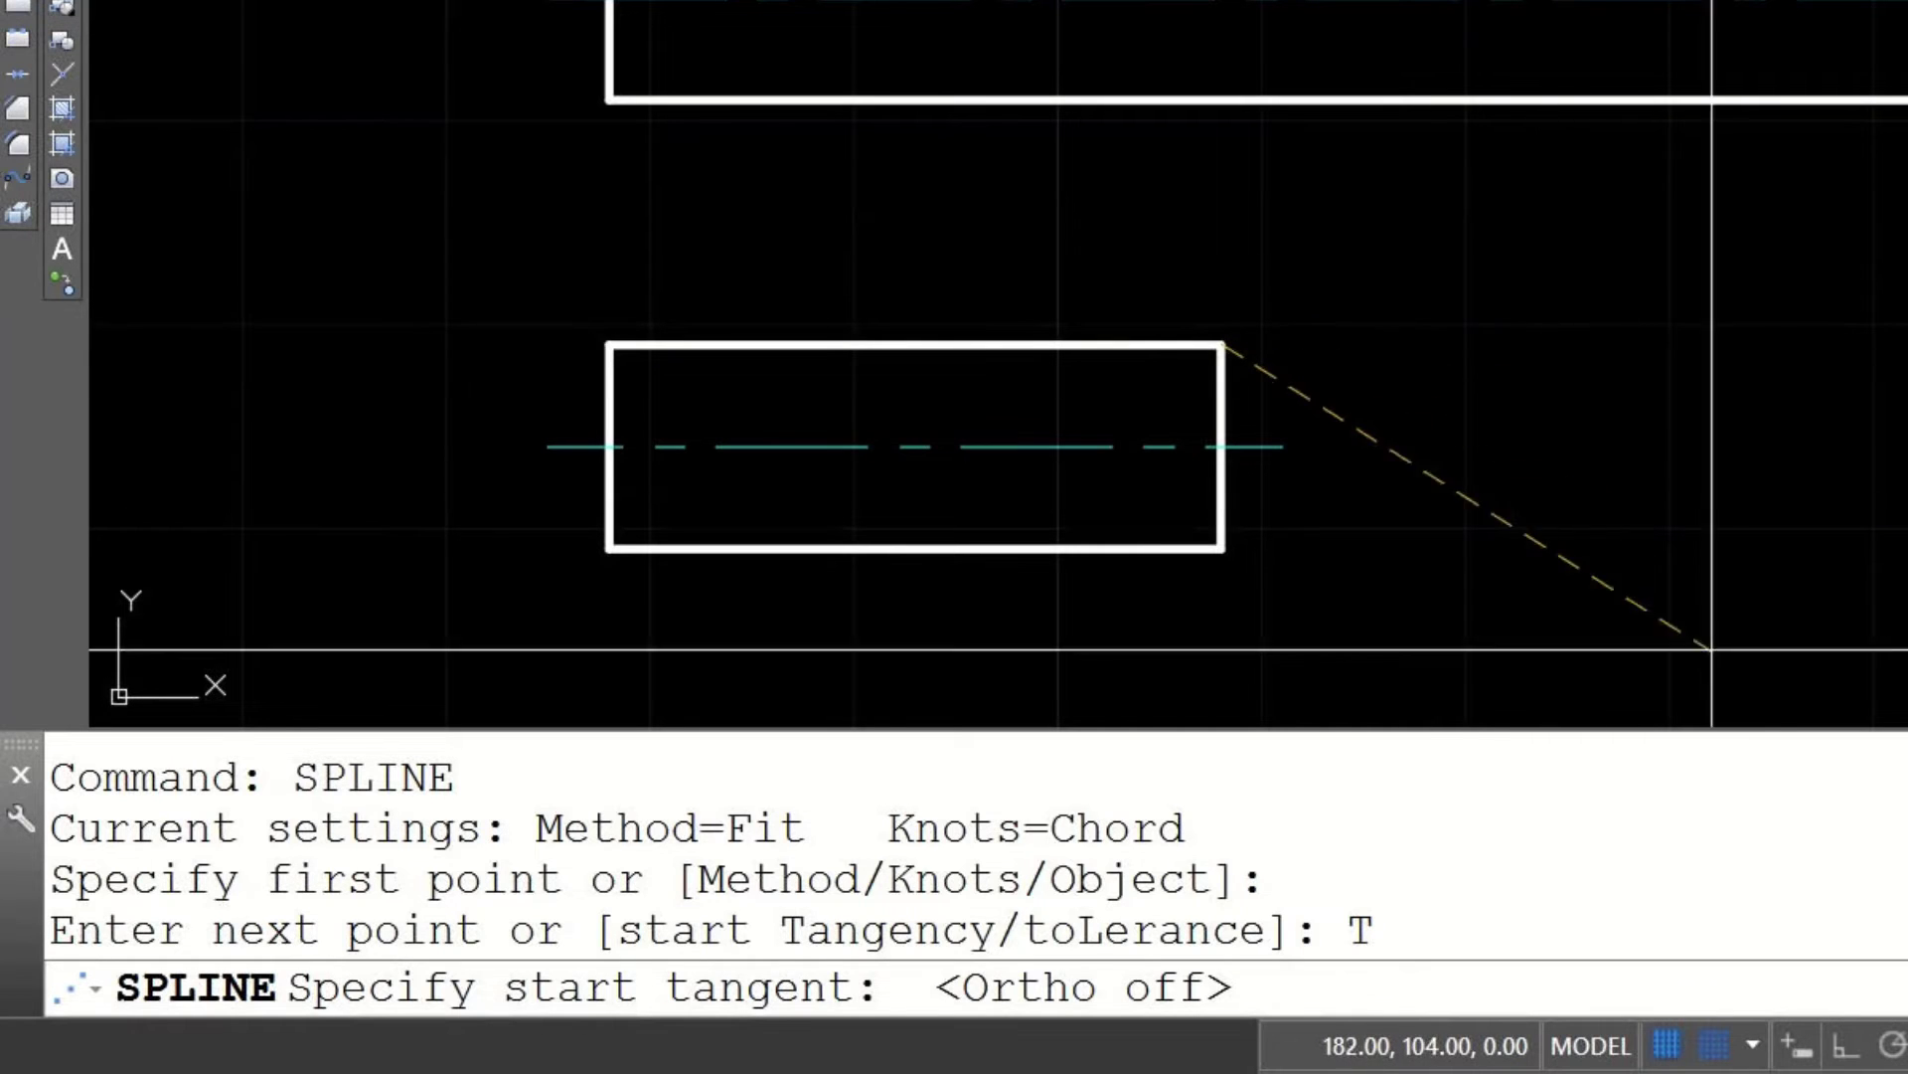
click(1846, 1046)
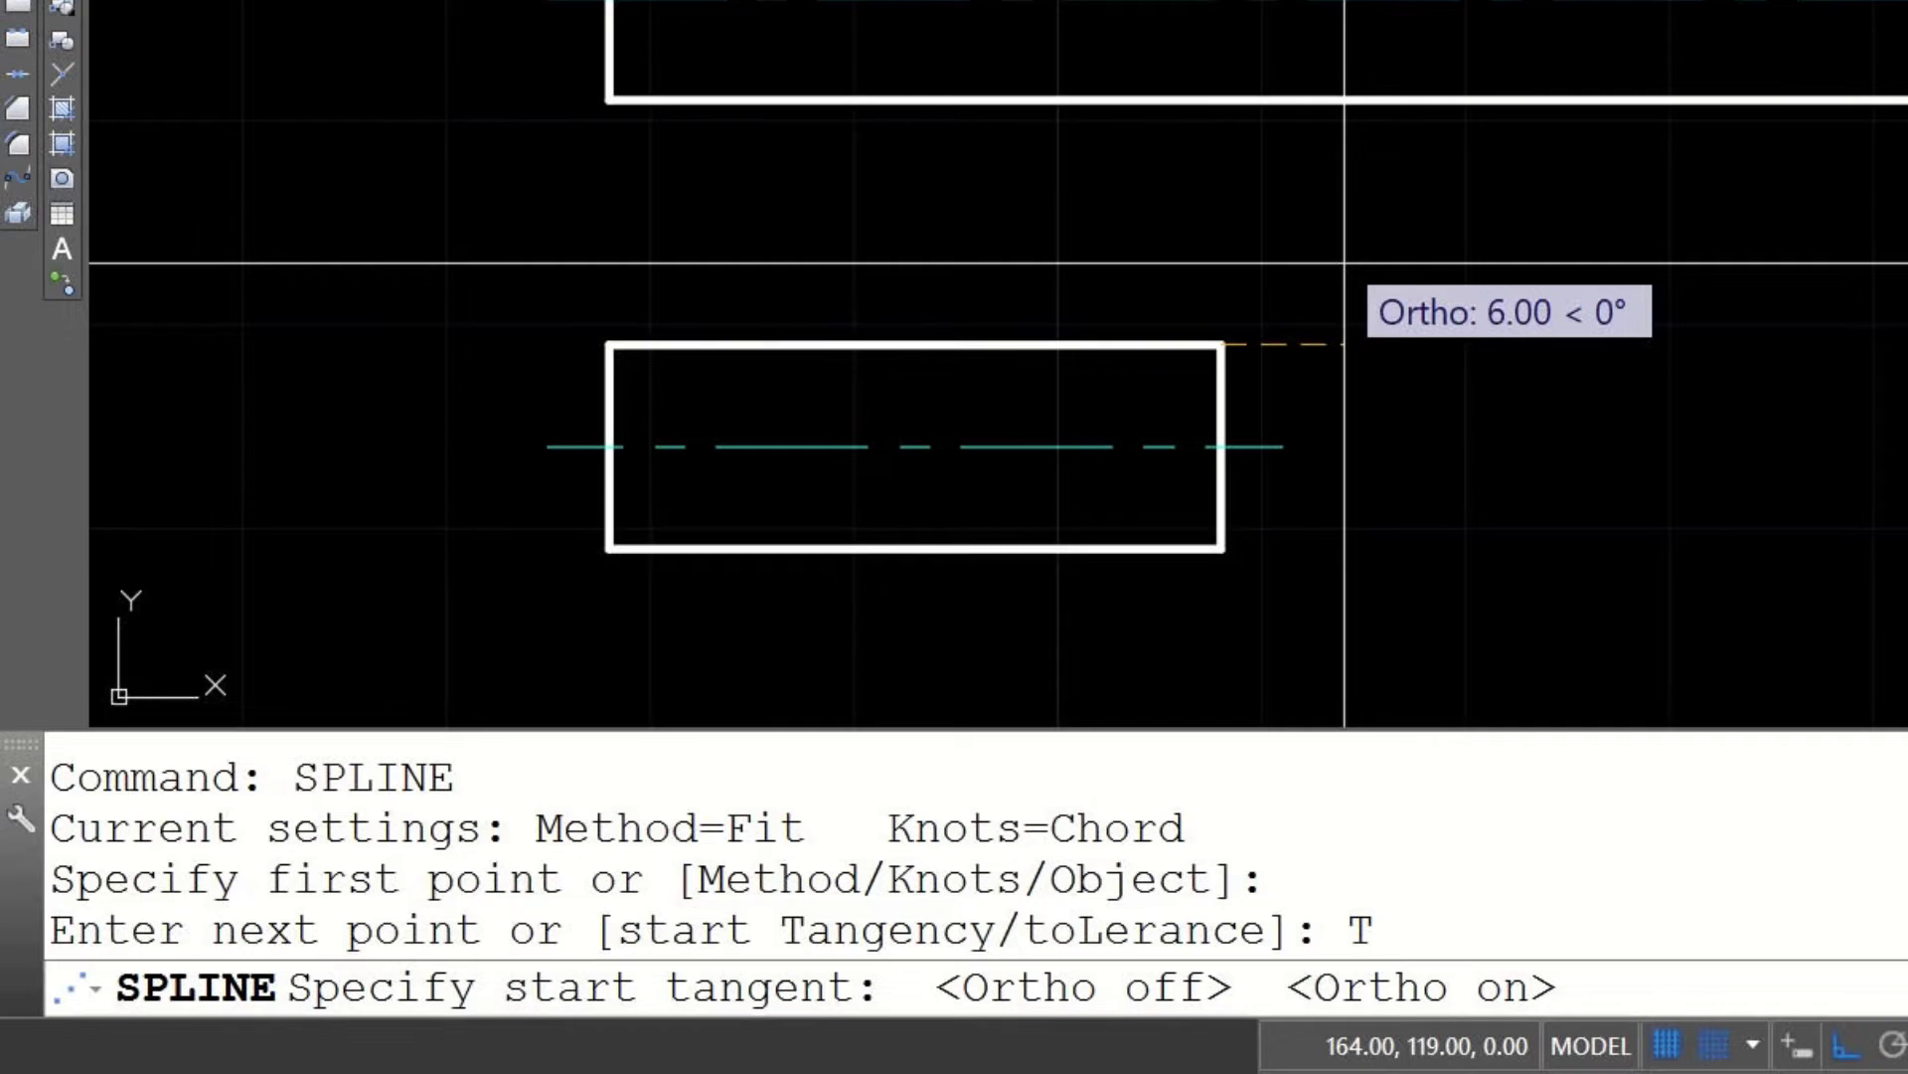
text(3)
key(Return)
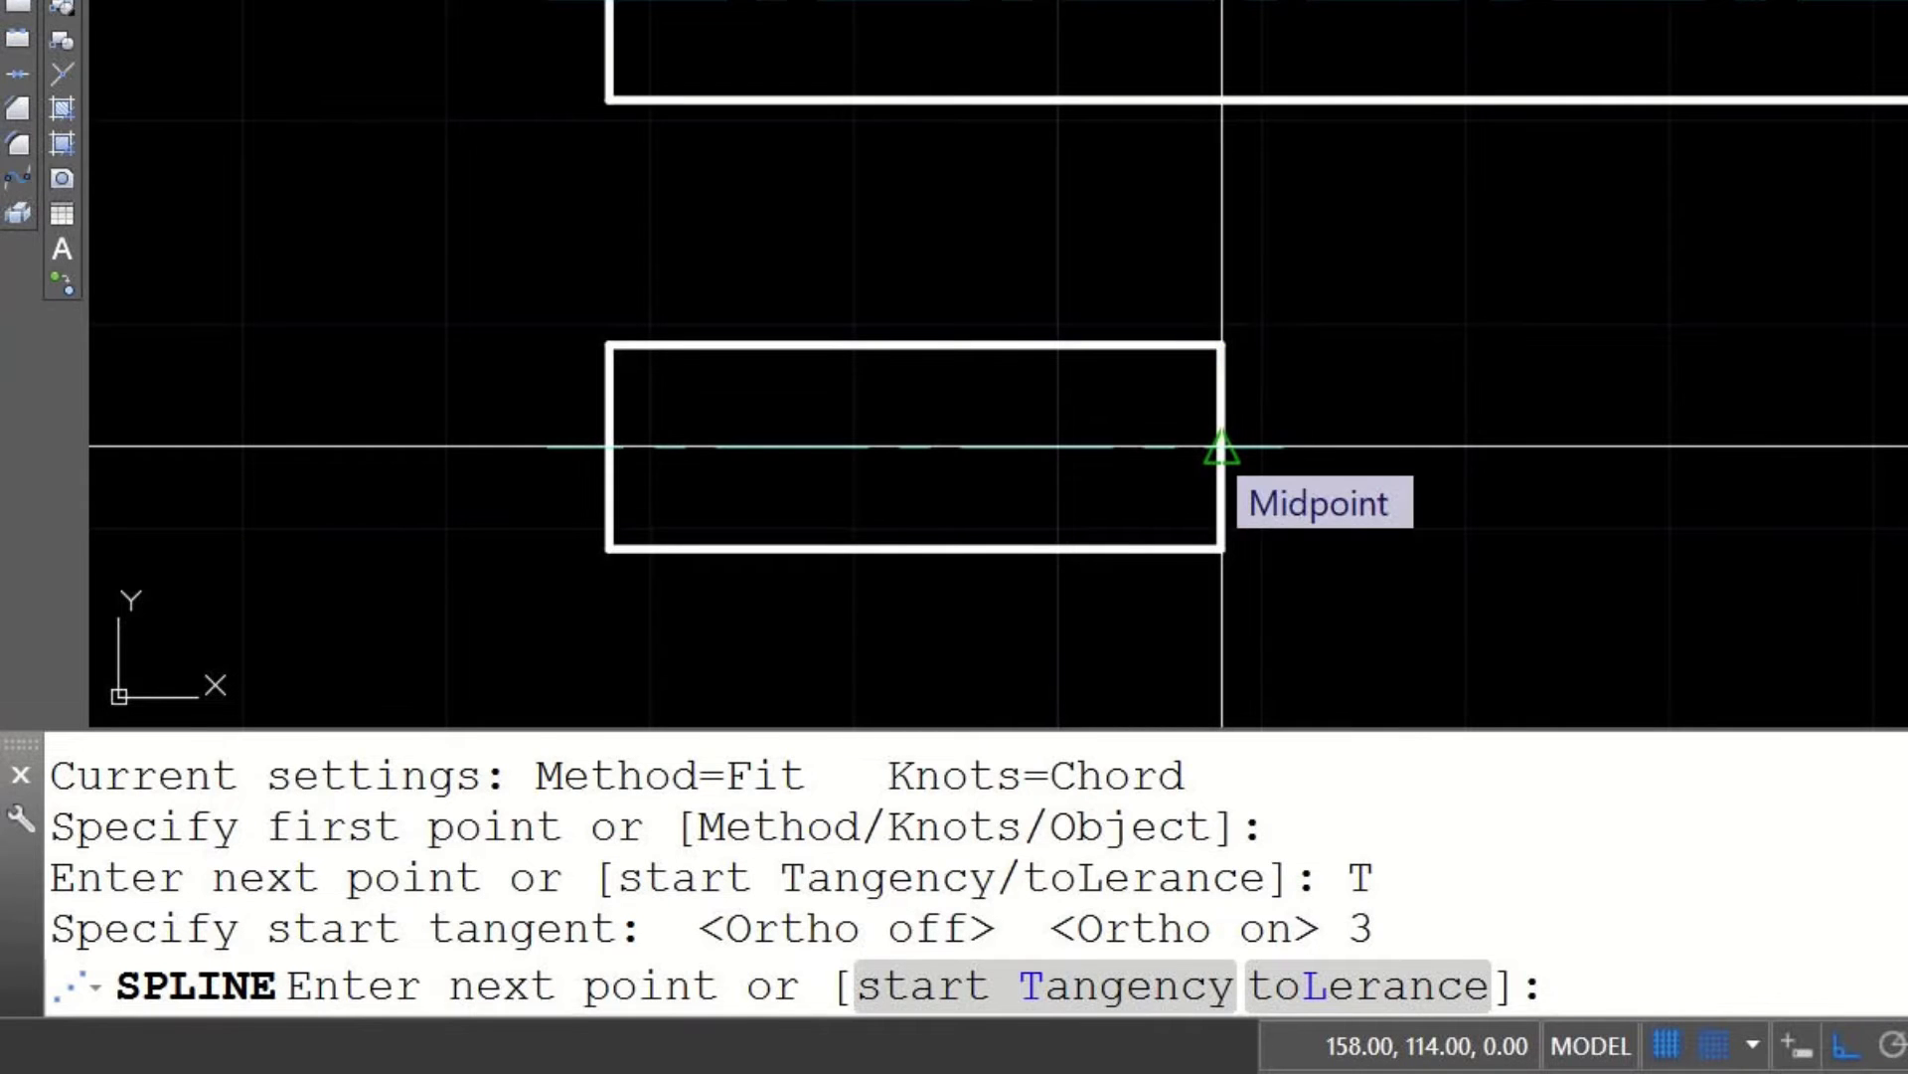
Step: Add spline points at the right-edge midpoint and bottom-right corner, finishing with end tangent 3
click(1222, 446)
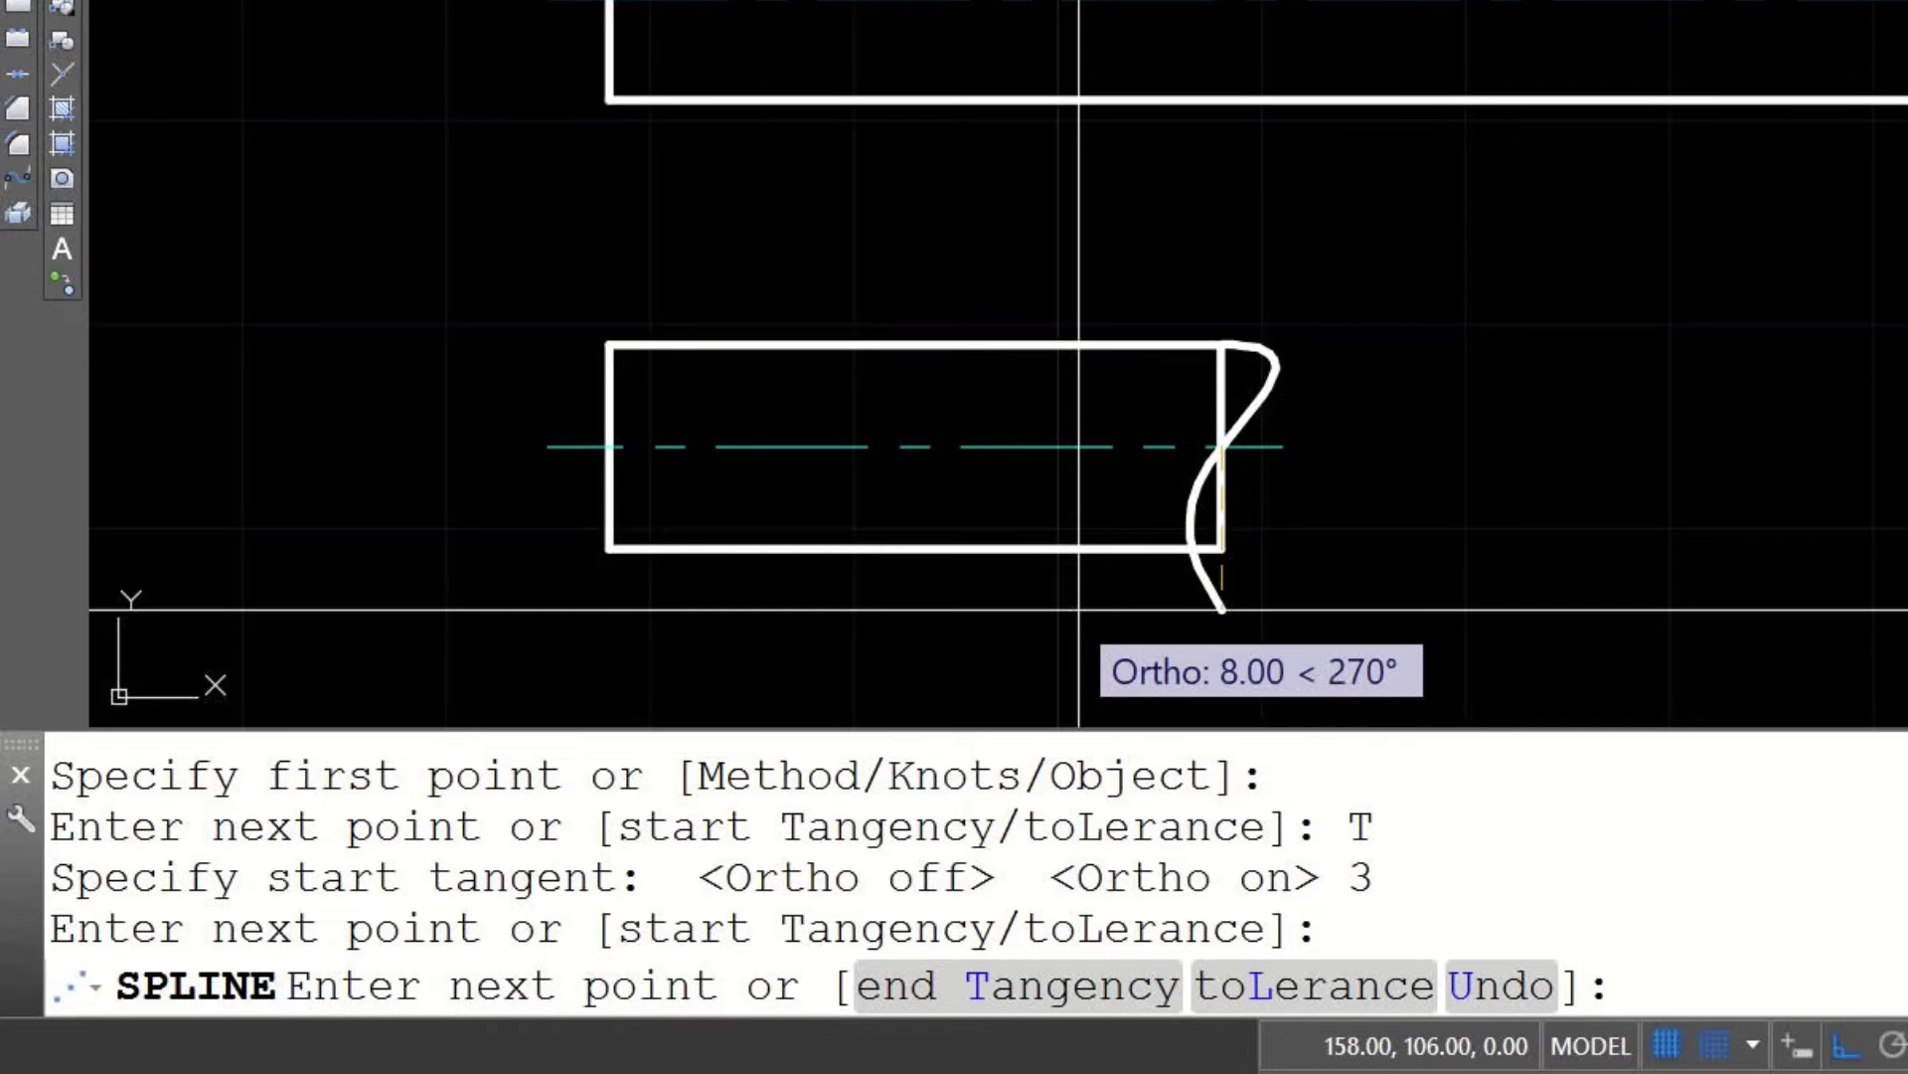
click(1222, 548)
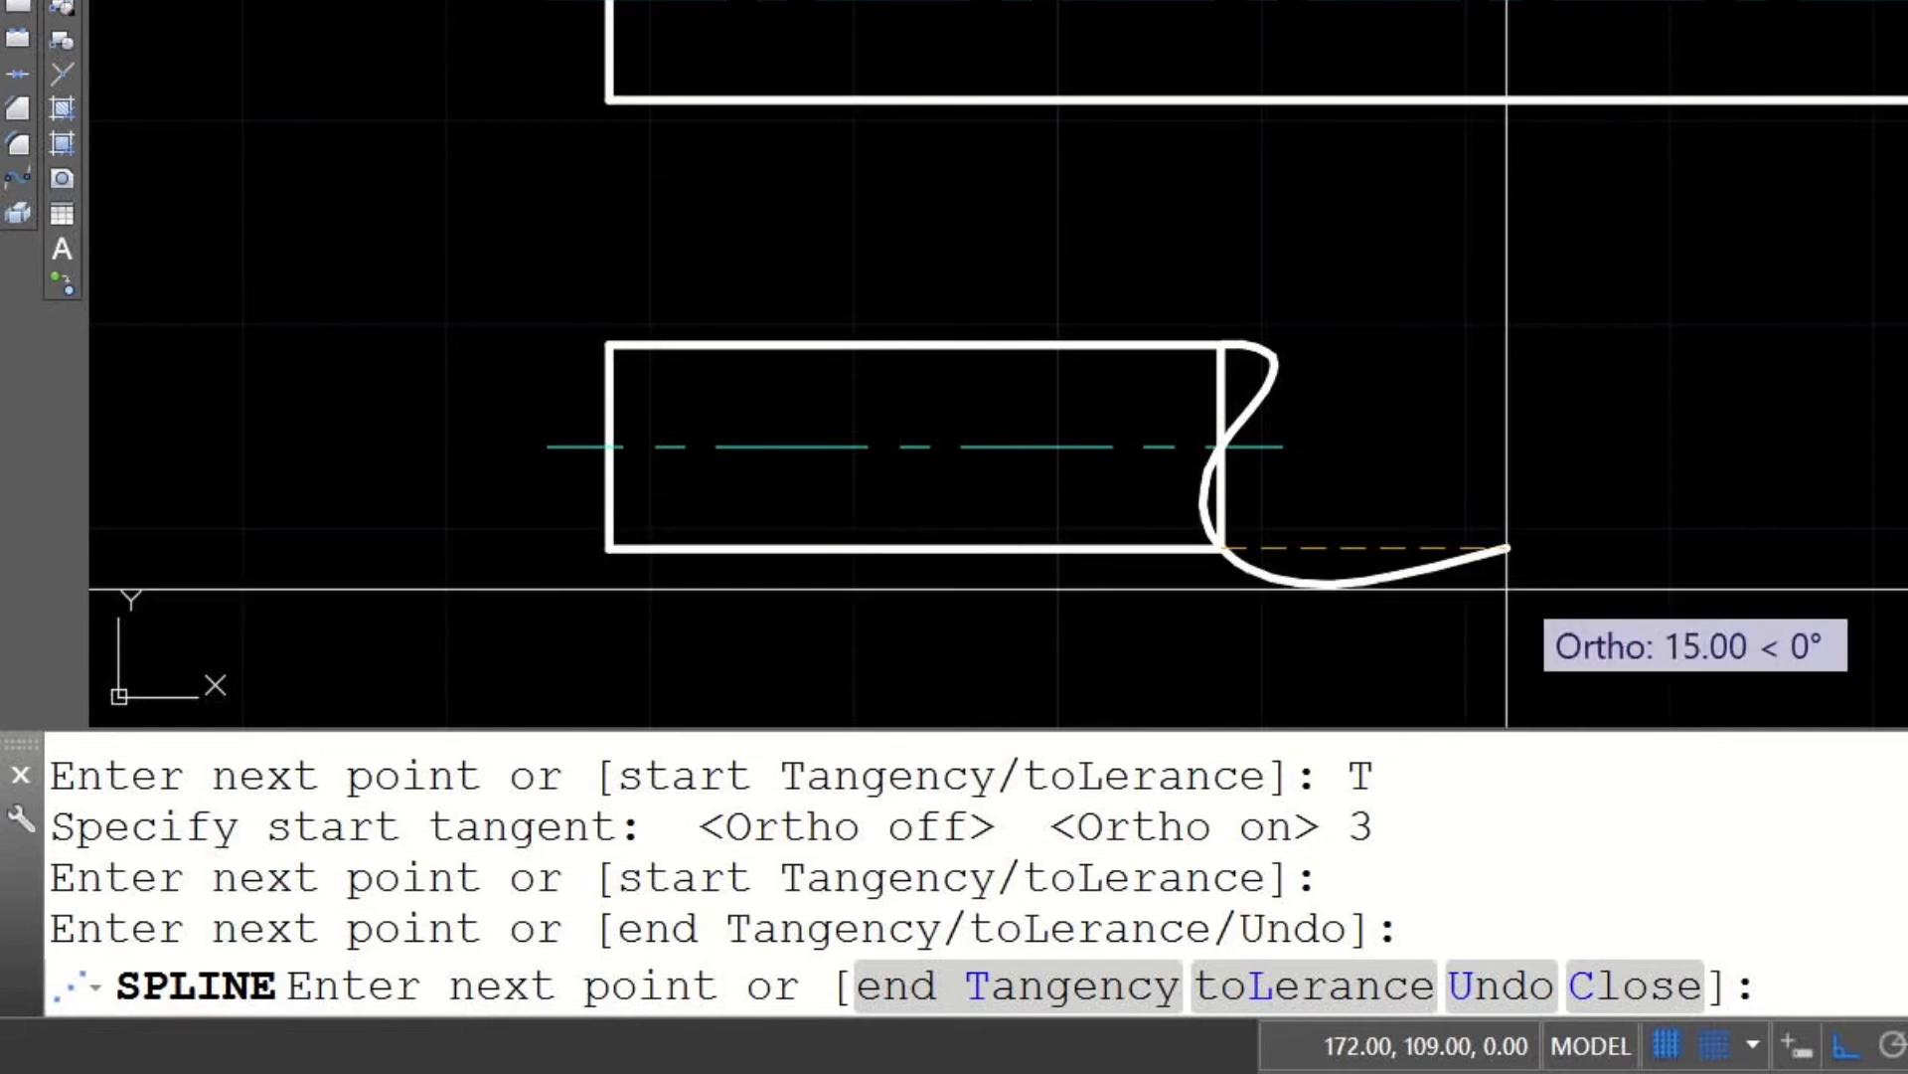
click(1017, 990)
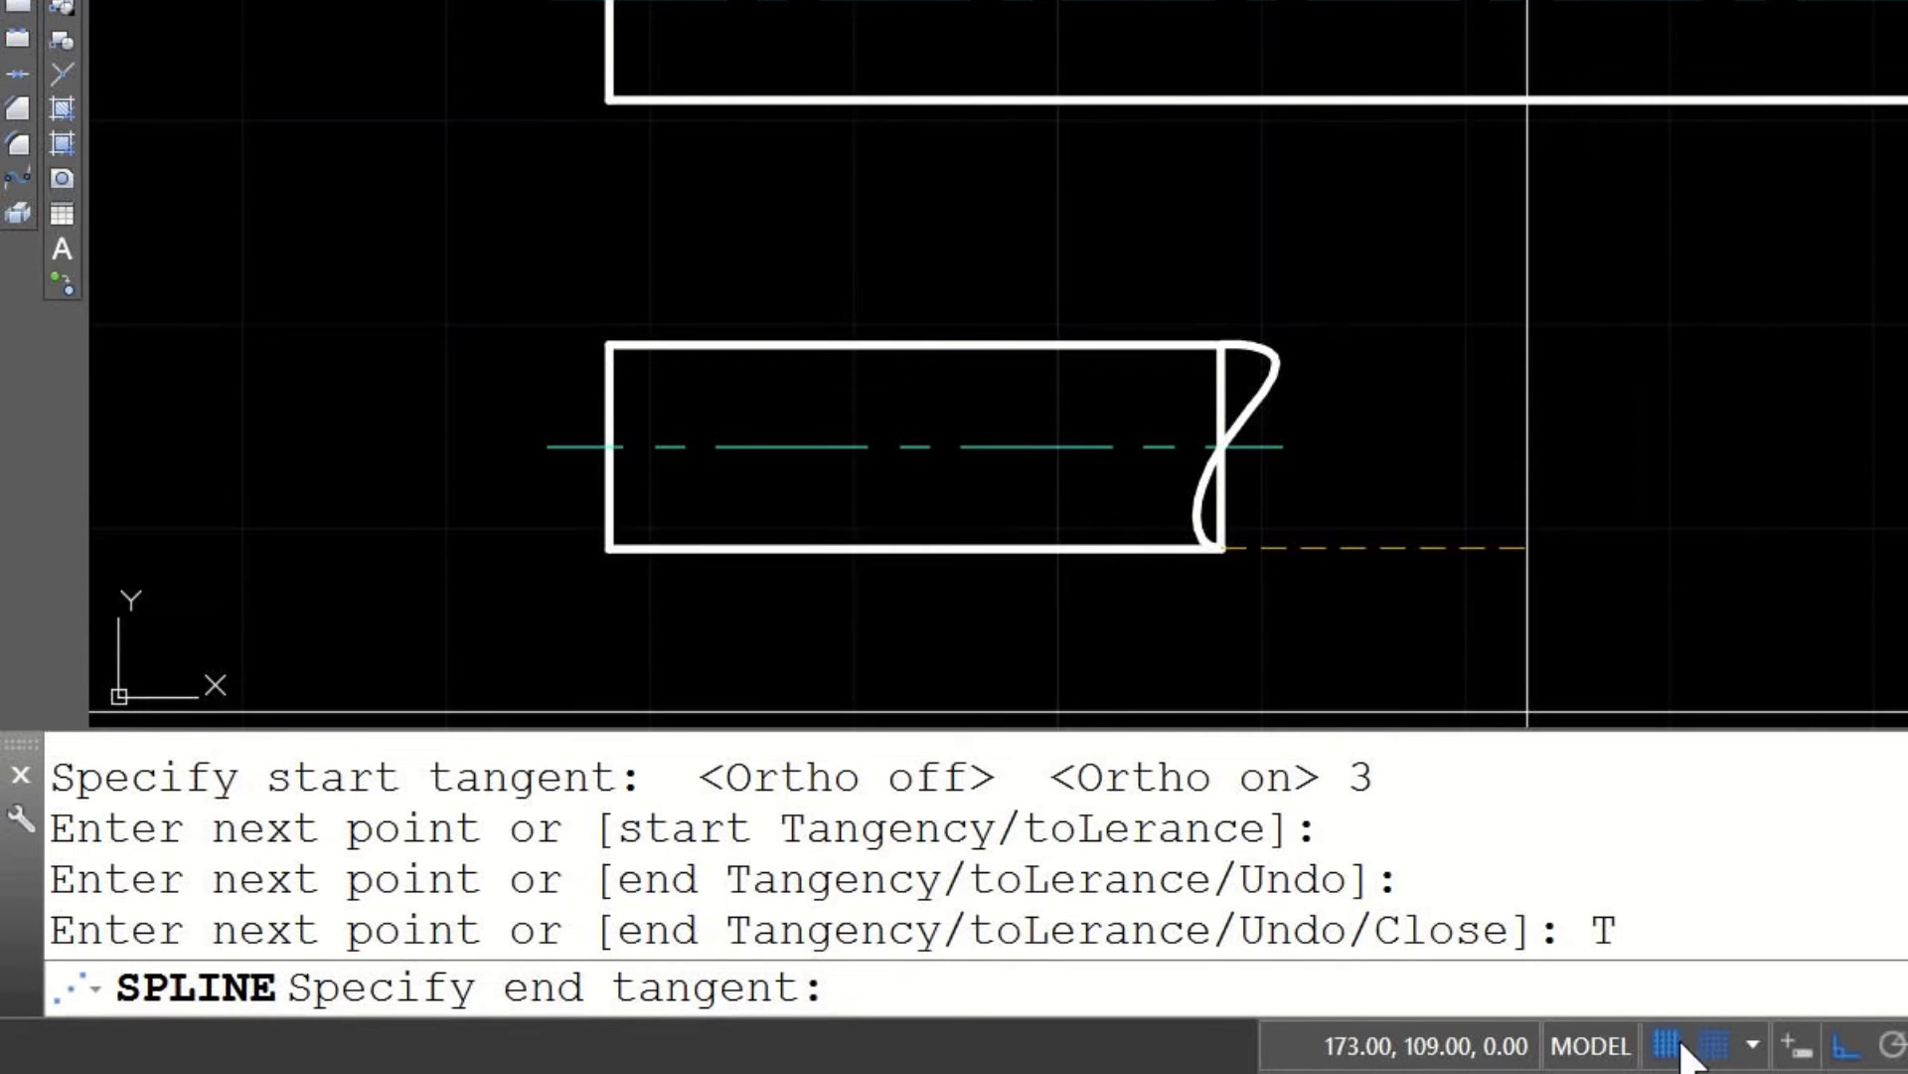
click(1841, 1047)
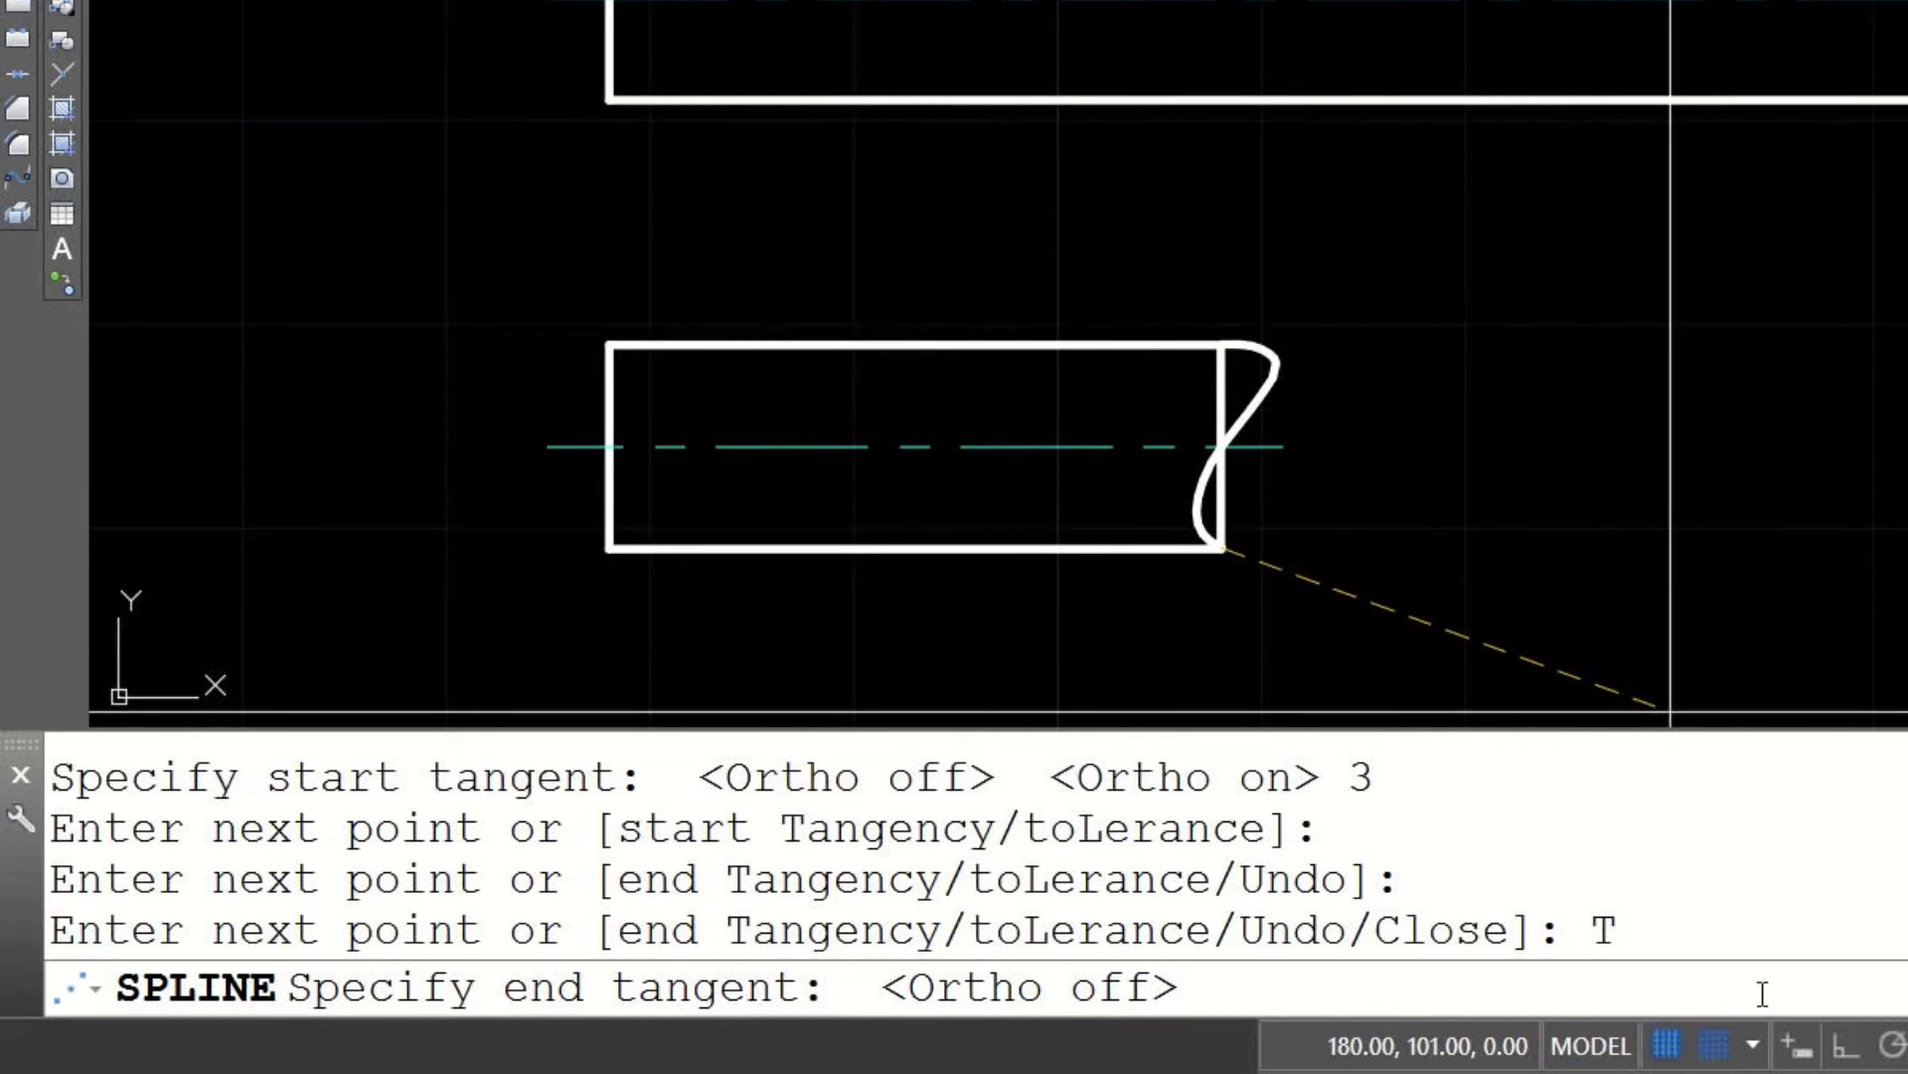
click(1834, 1046)
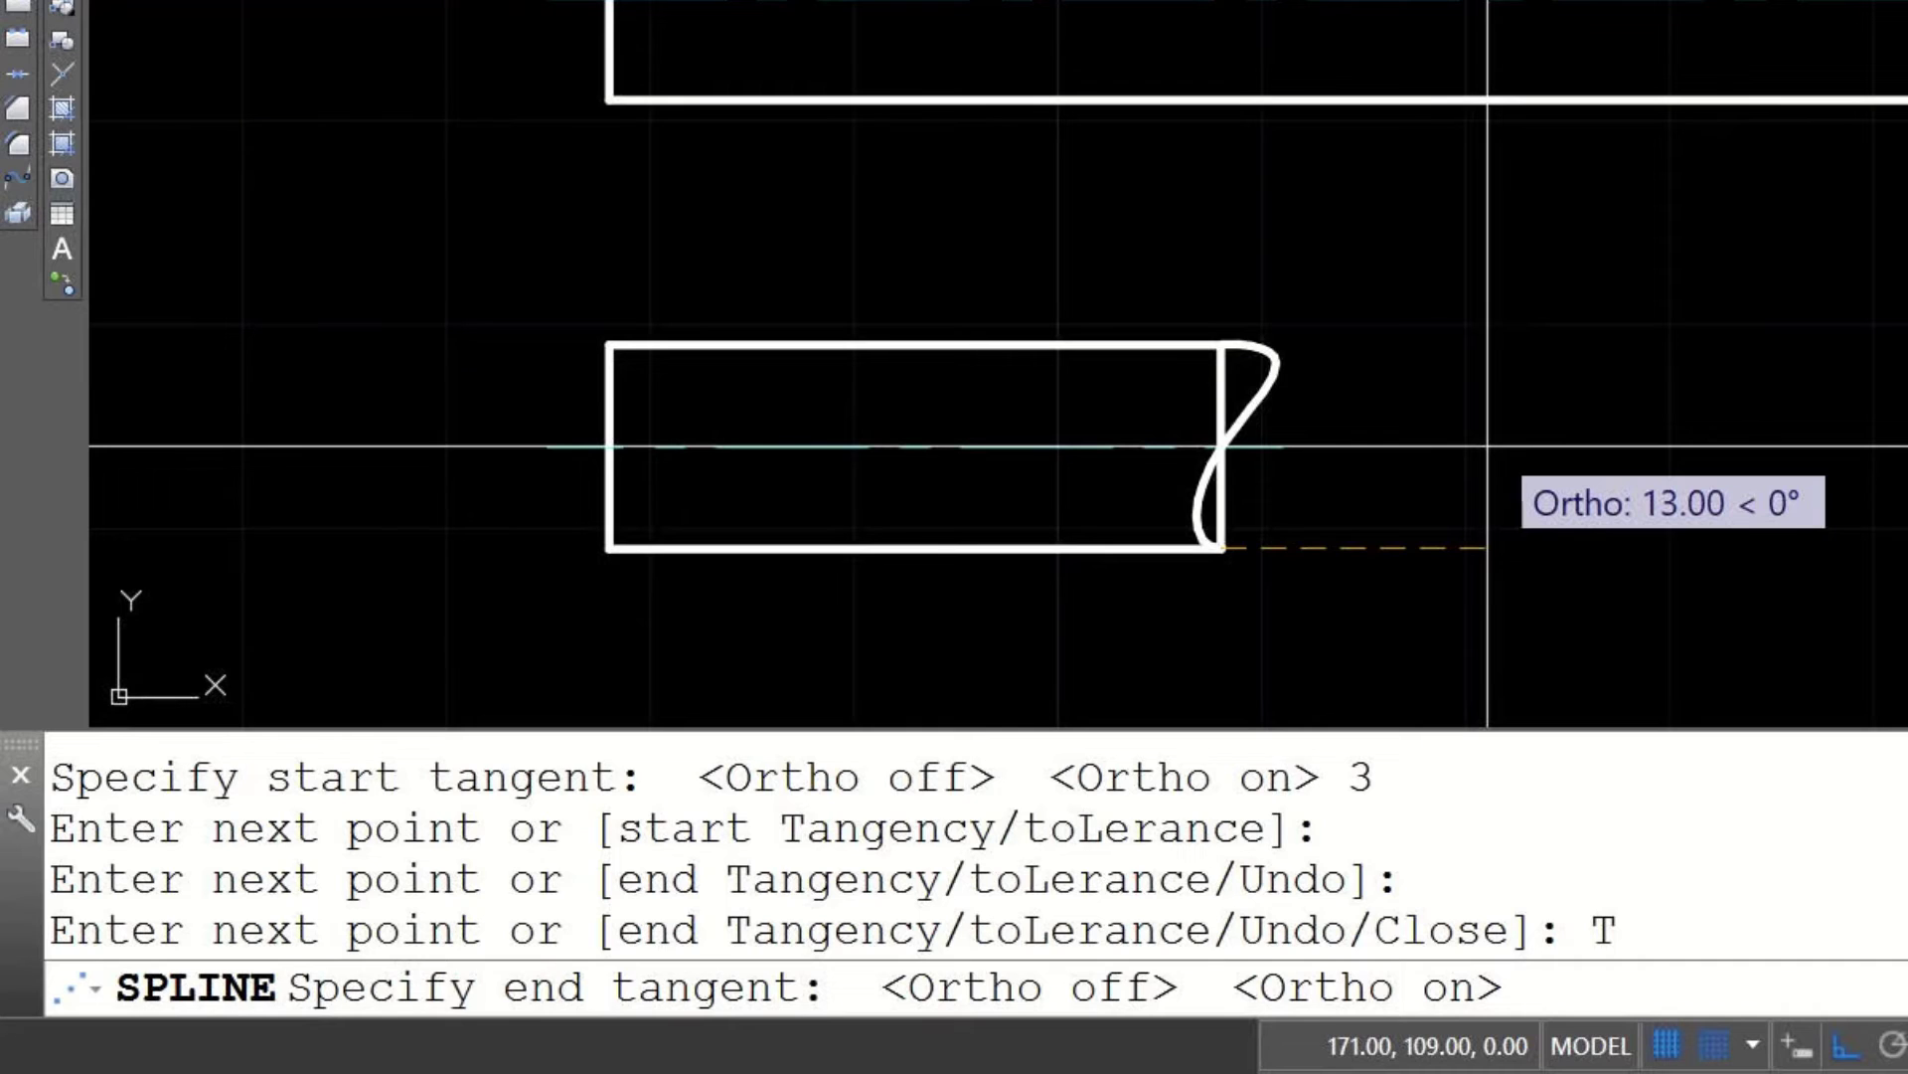
text(3)
key(Return)
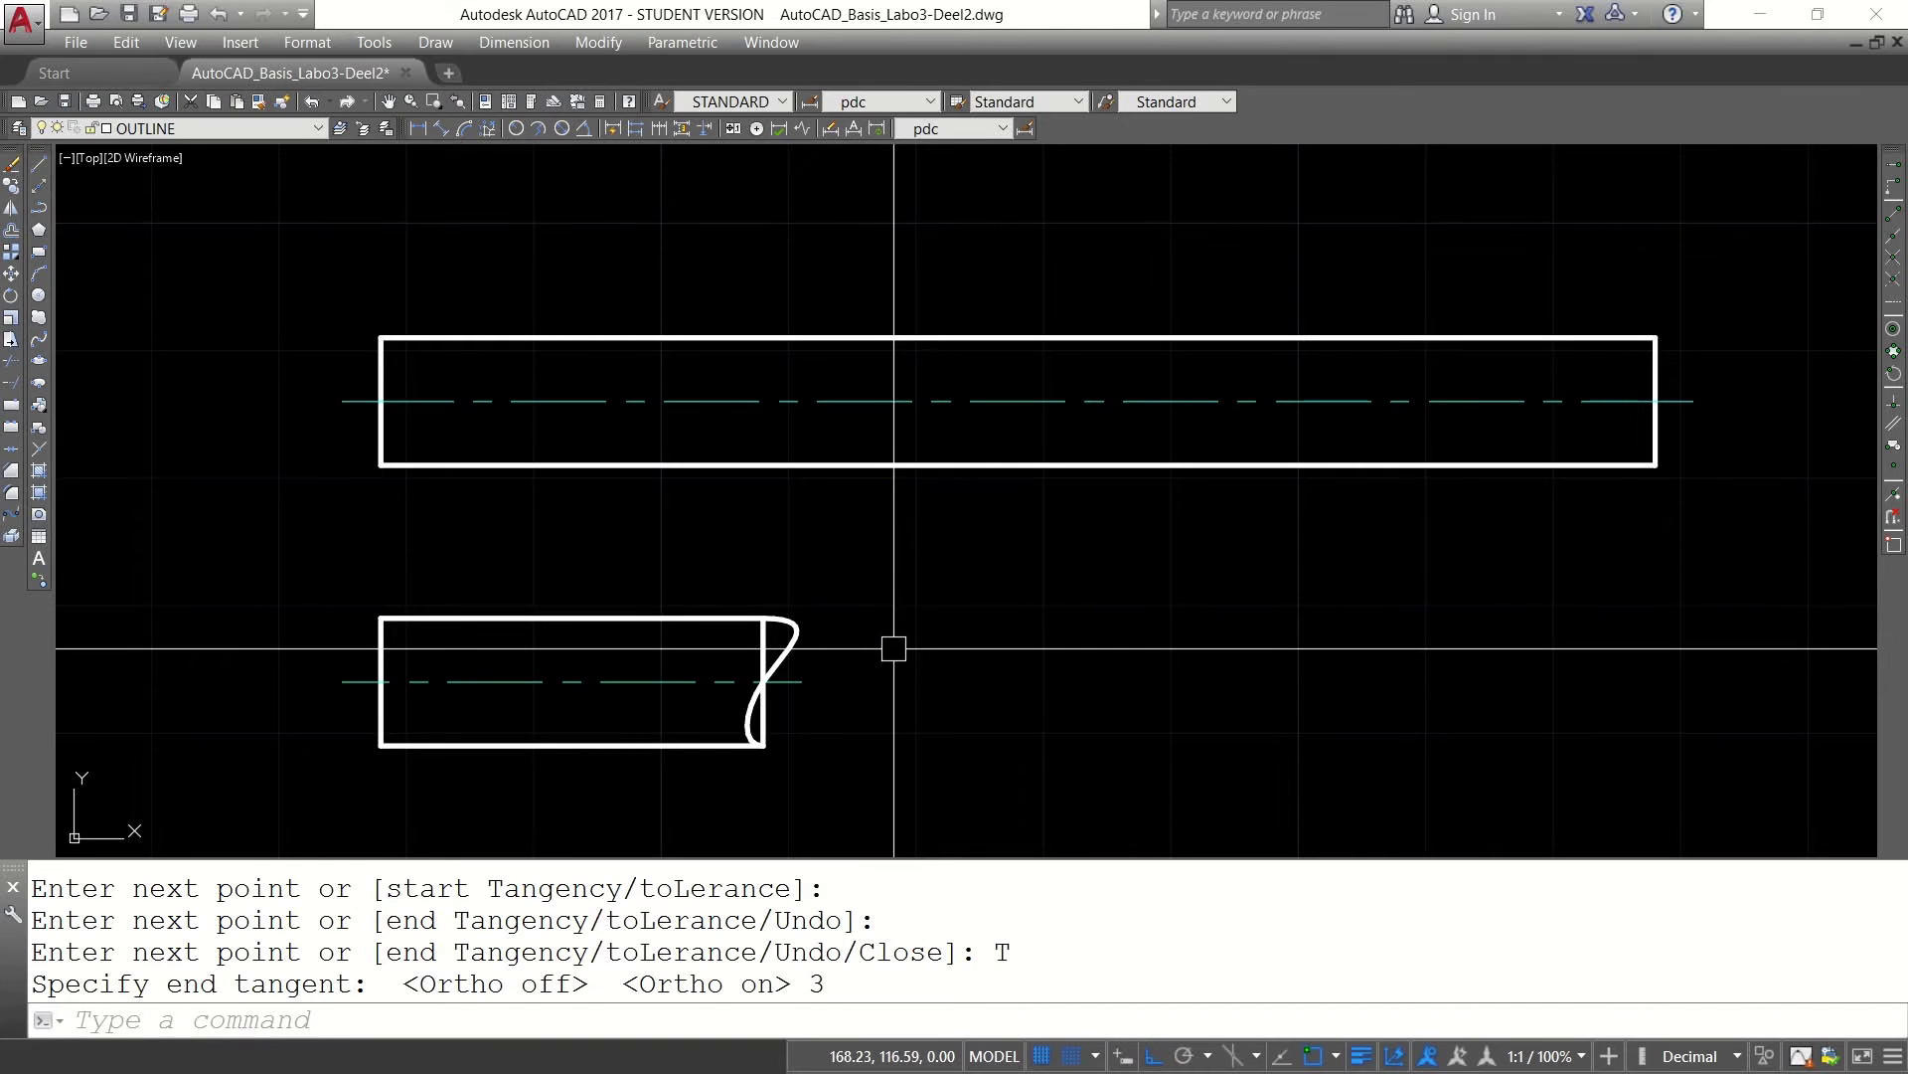
Step: Open the Properties palette for the break-line spline to view its tangent vectors
click(790, 626)
click(793, 627)
right_click(795, 627)
click(869, 585)
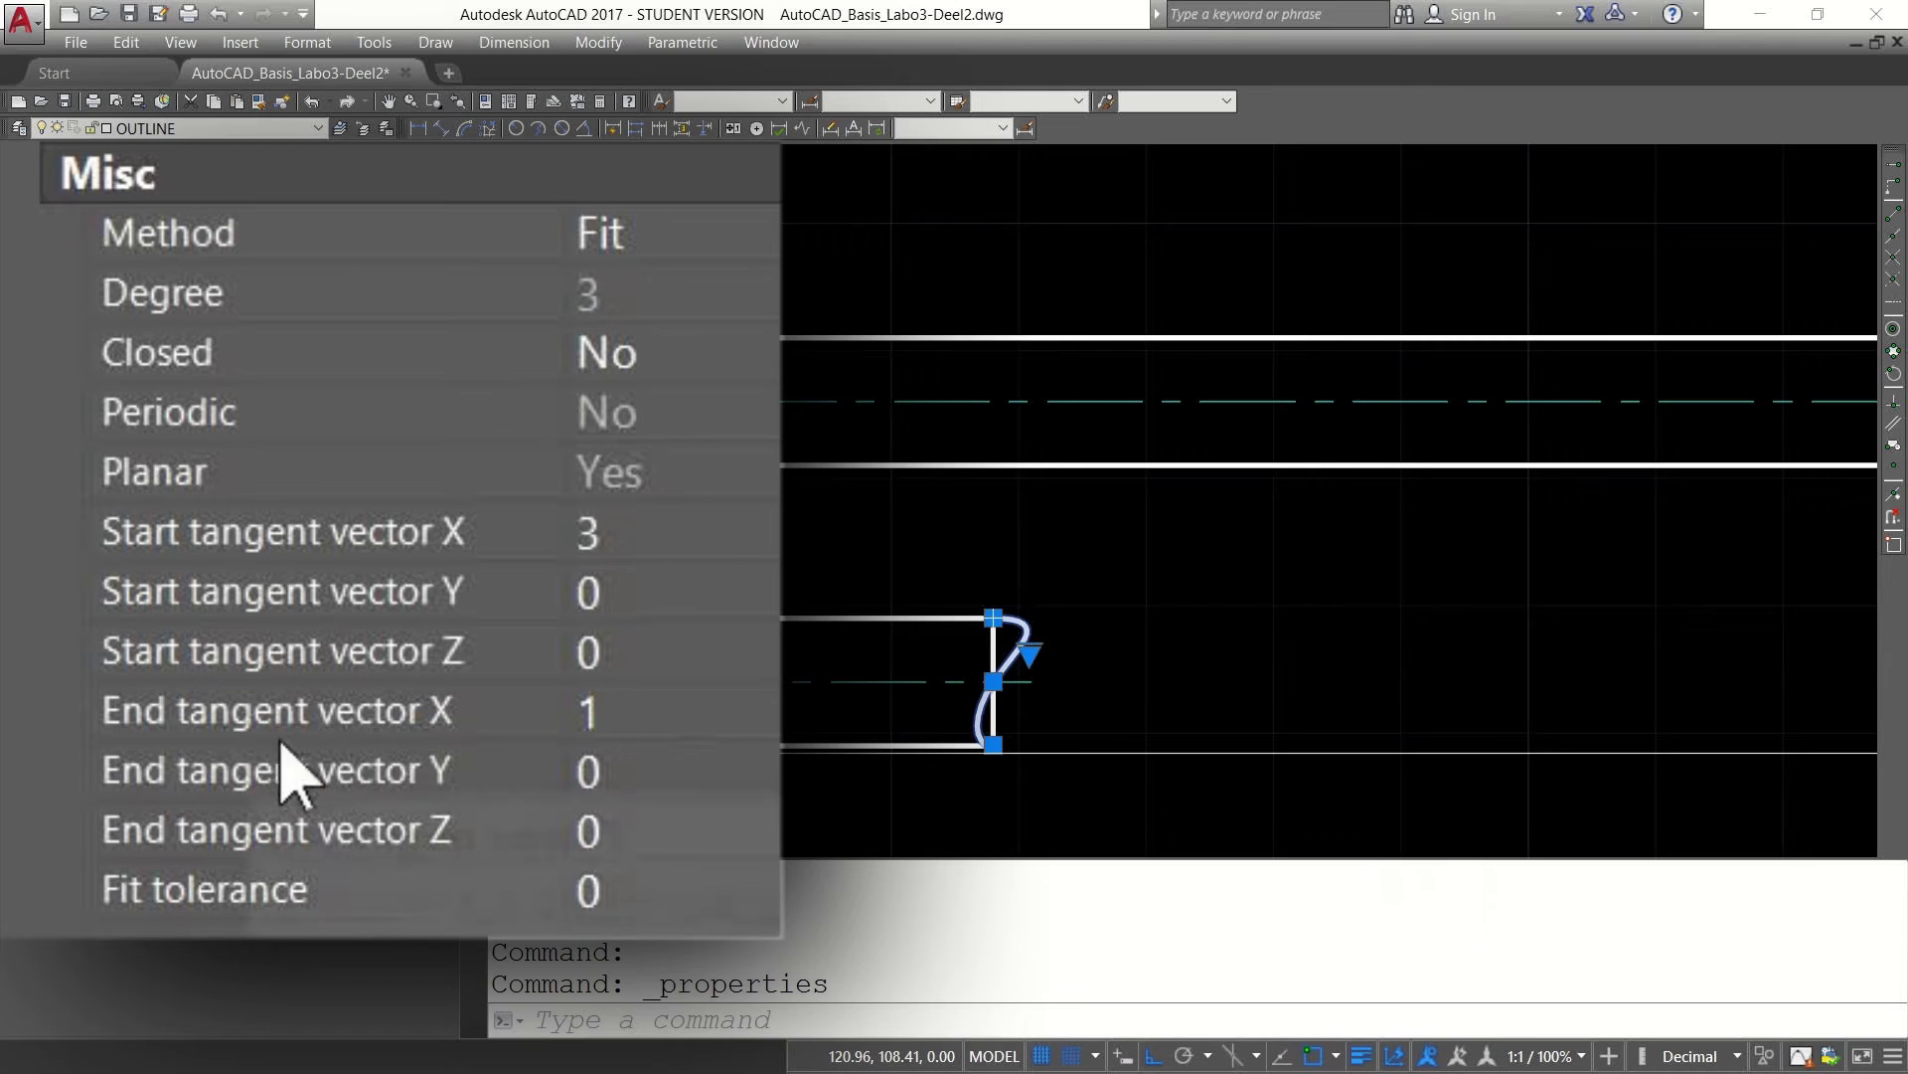
Step: Change the spline's End tangent vector X from 1 to 3, then deselect it
click(699, 716)
text(3)
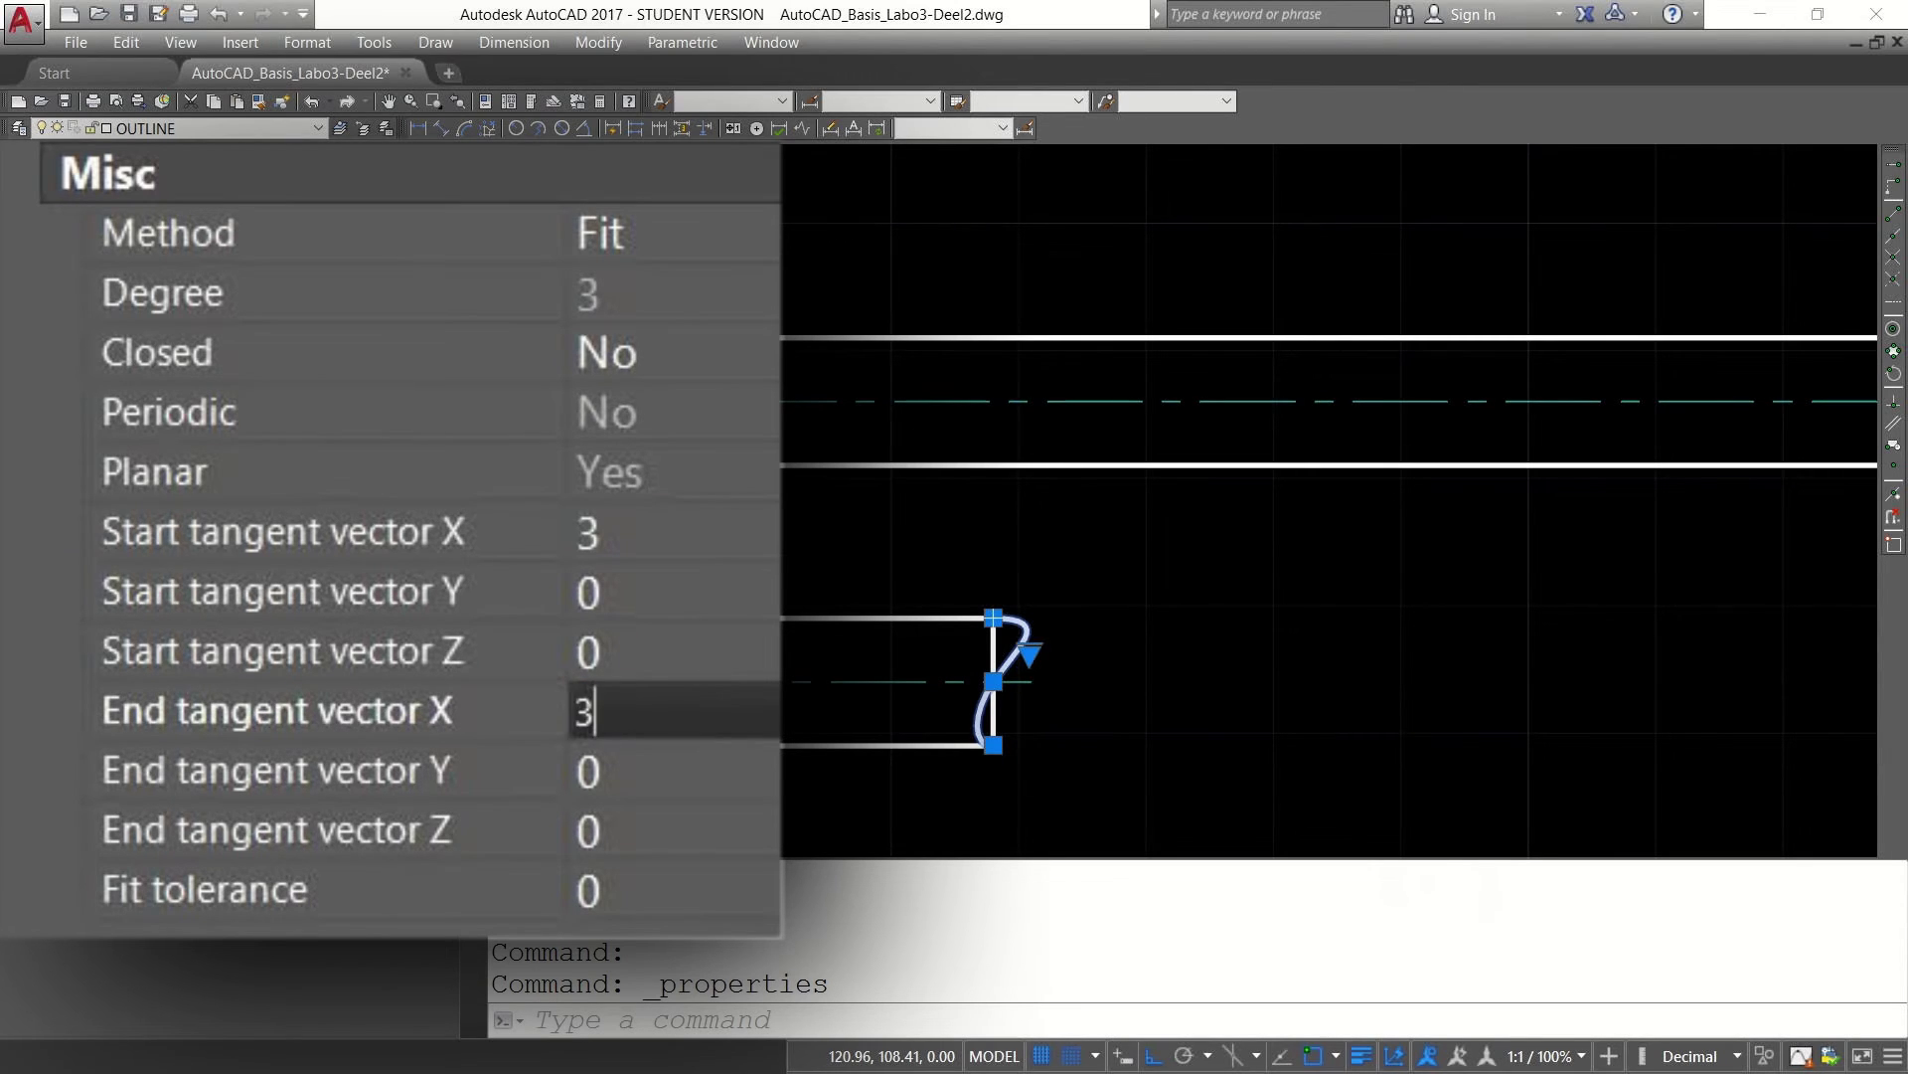
key(Return)
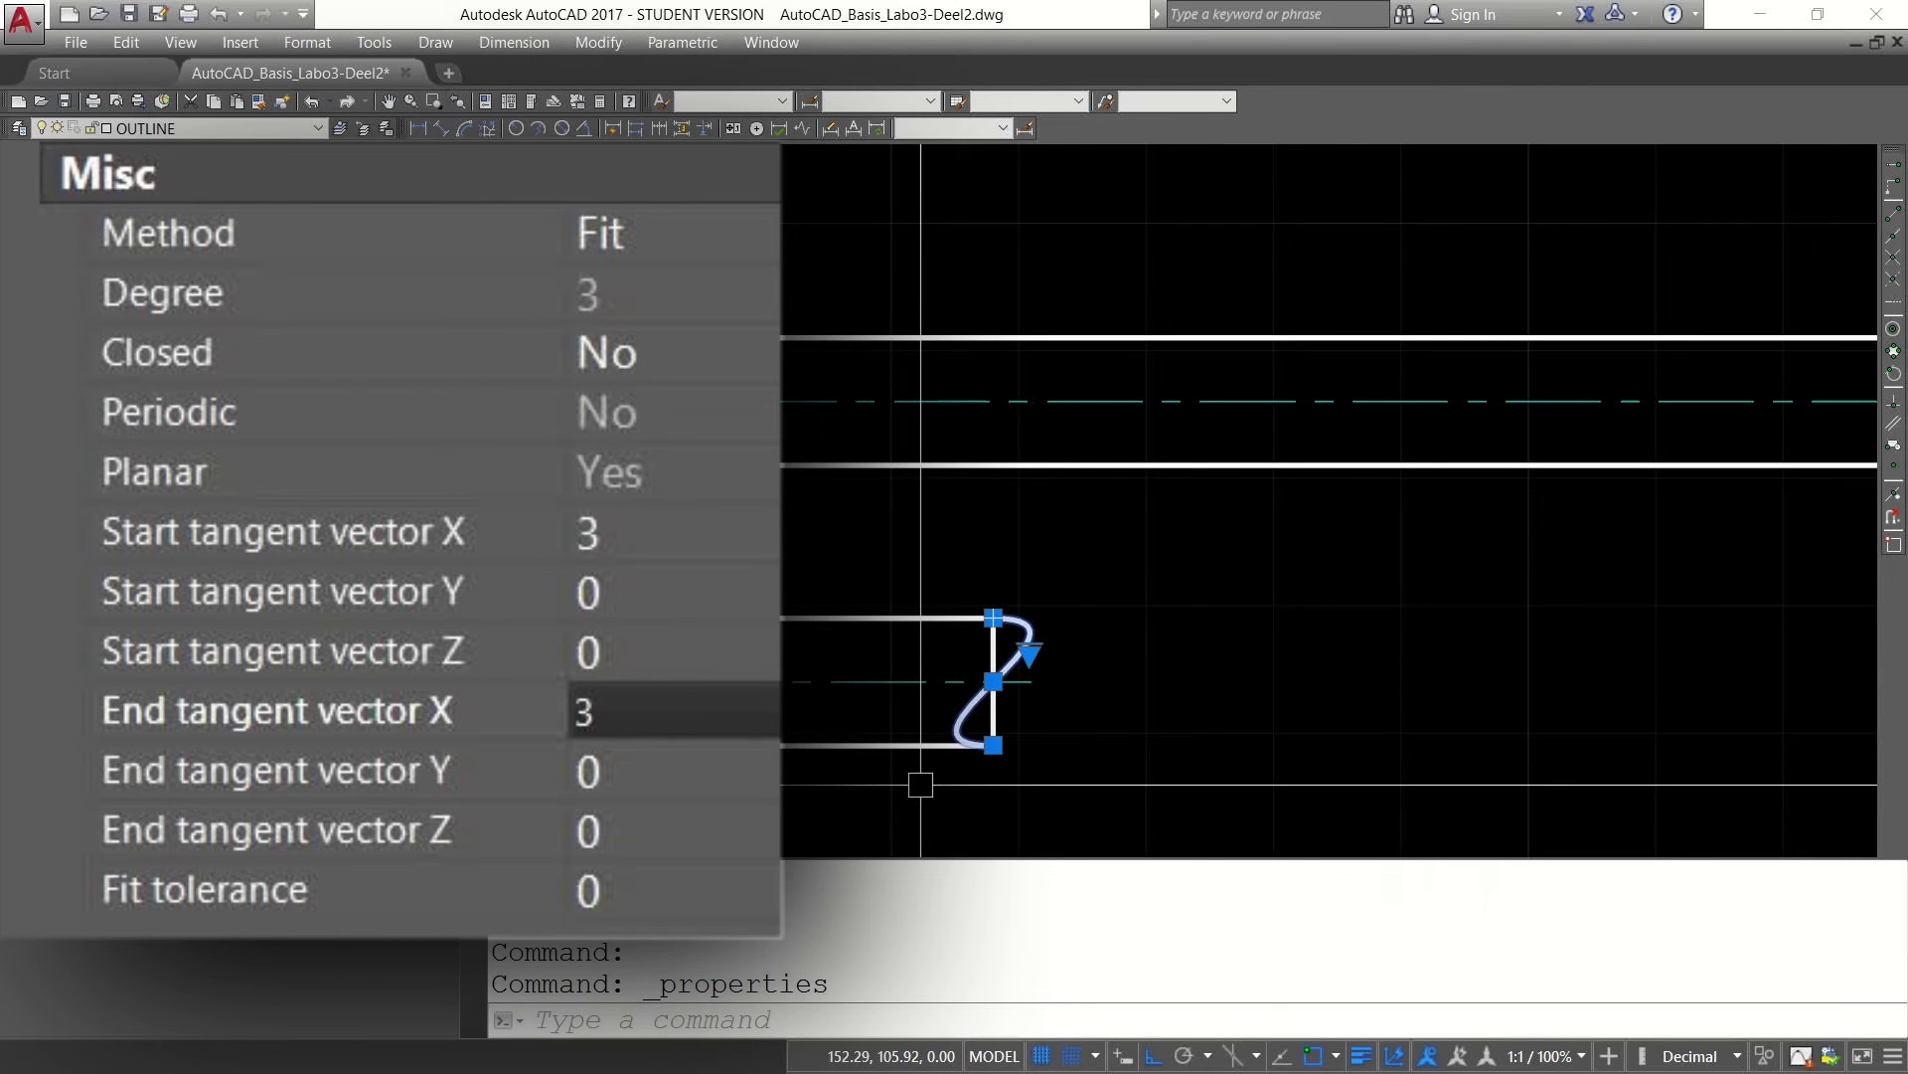
click(1092, 760)
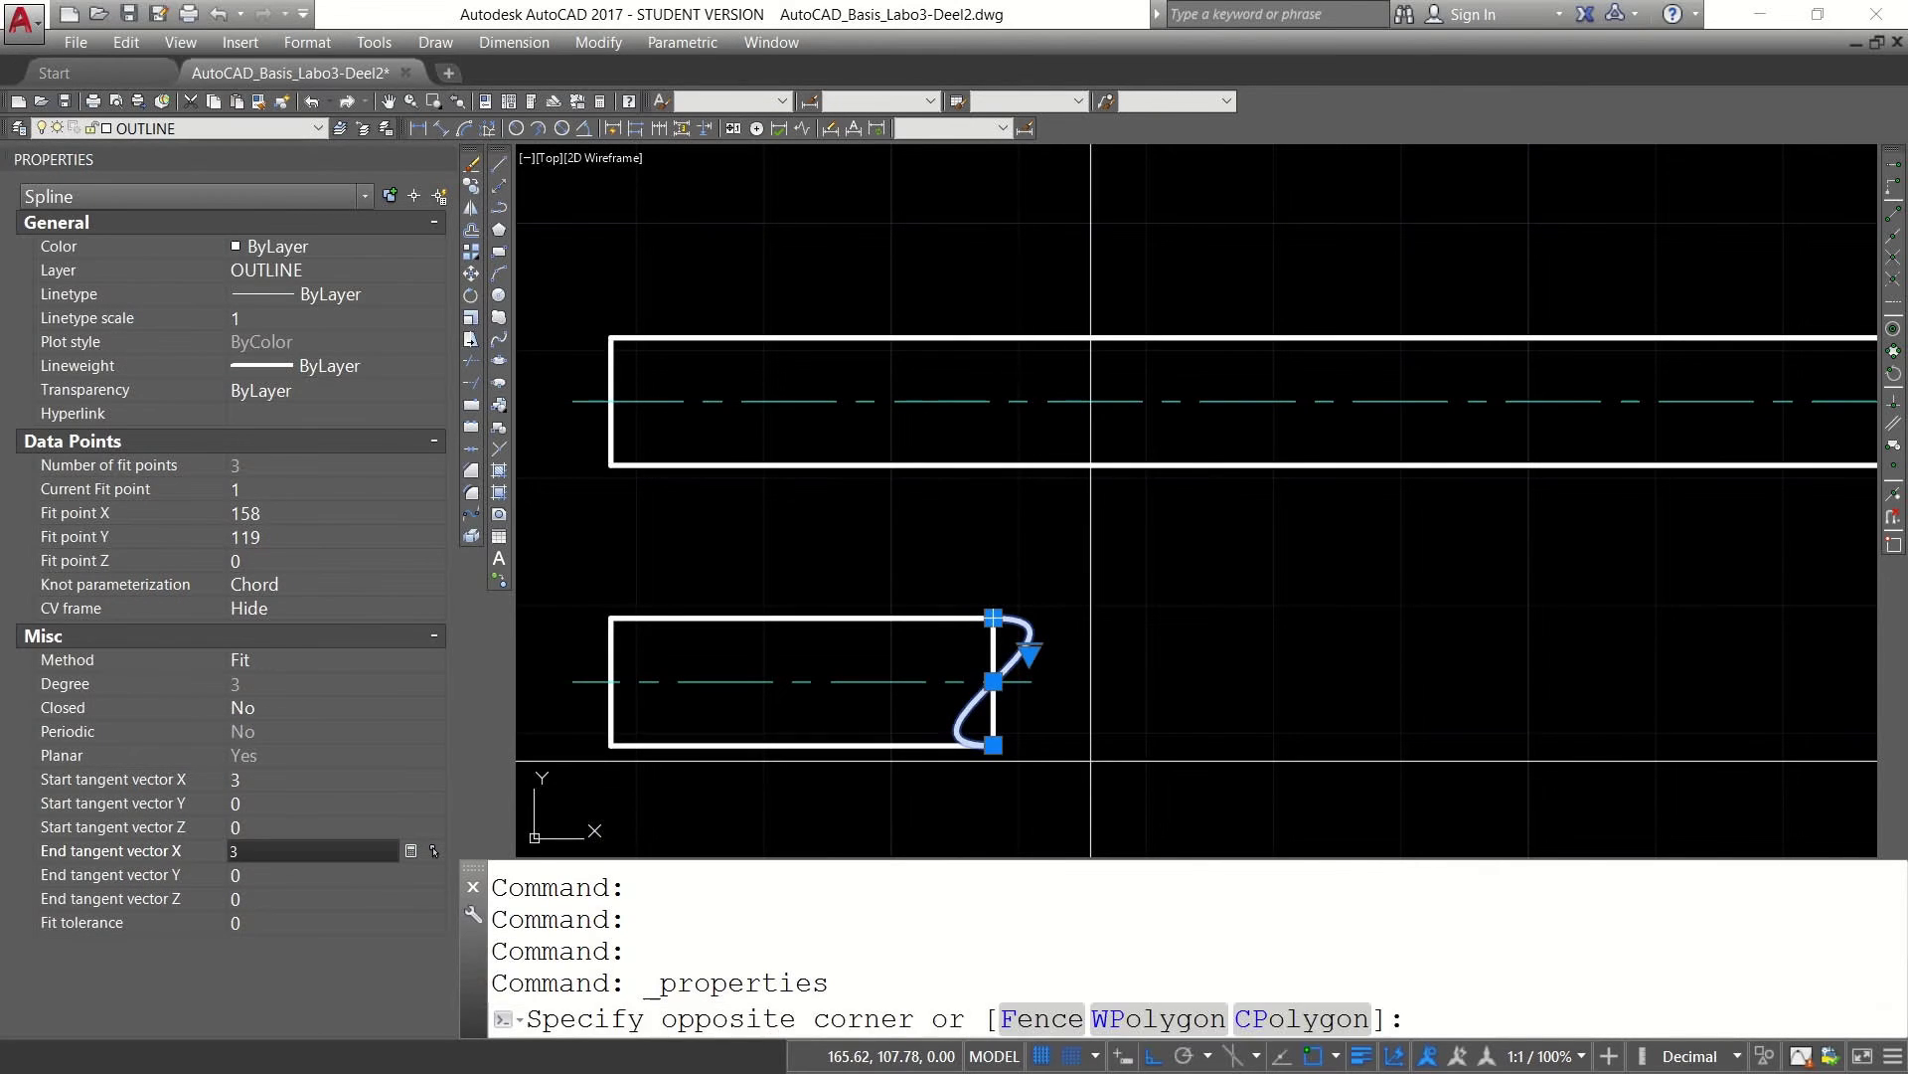
key(Escape)
key(Escape)
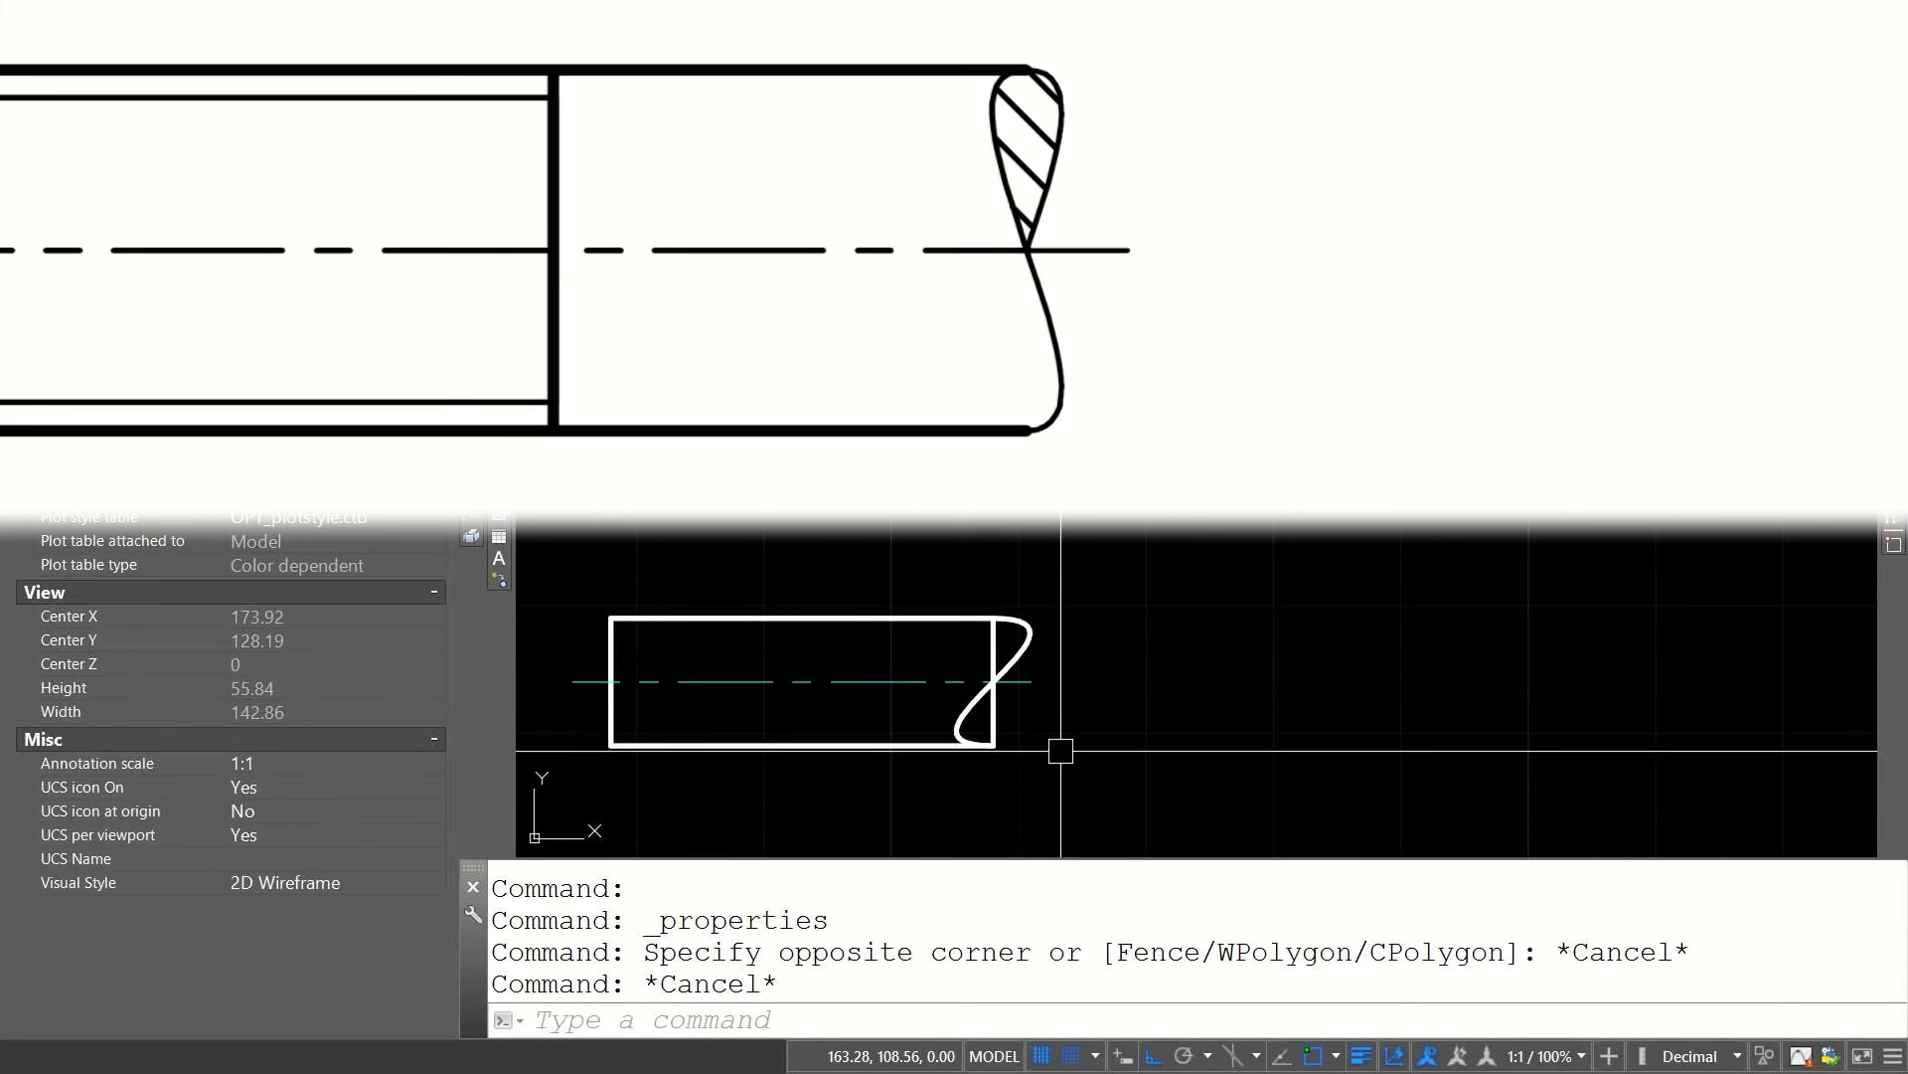
Step: Mirror a copy of the break-line spline across the rectangle's right edge
click(1025, 646)
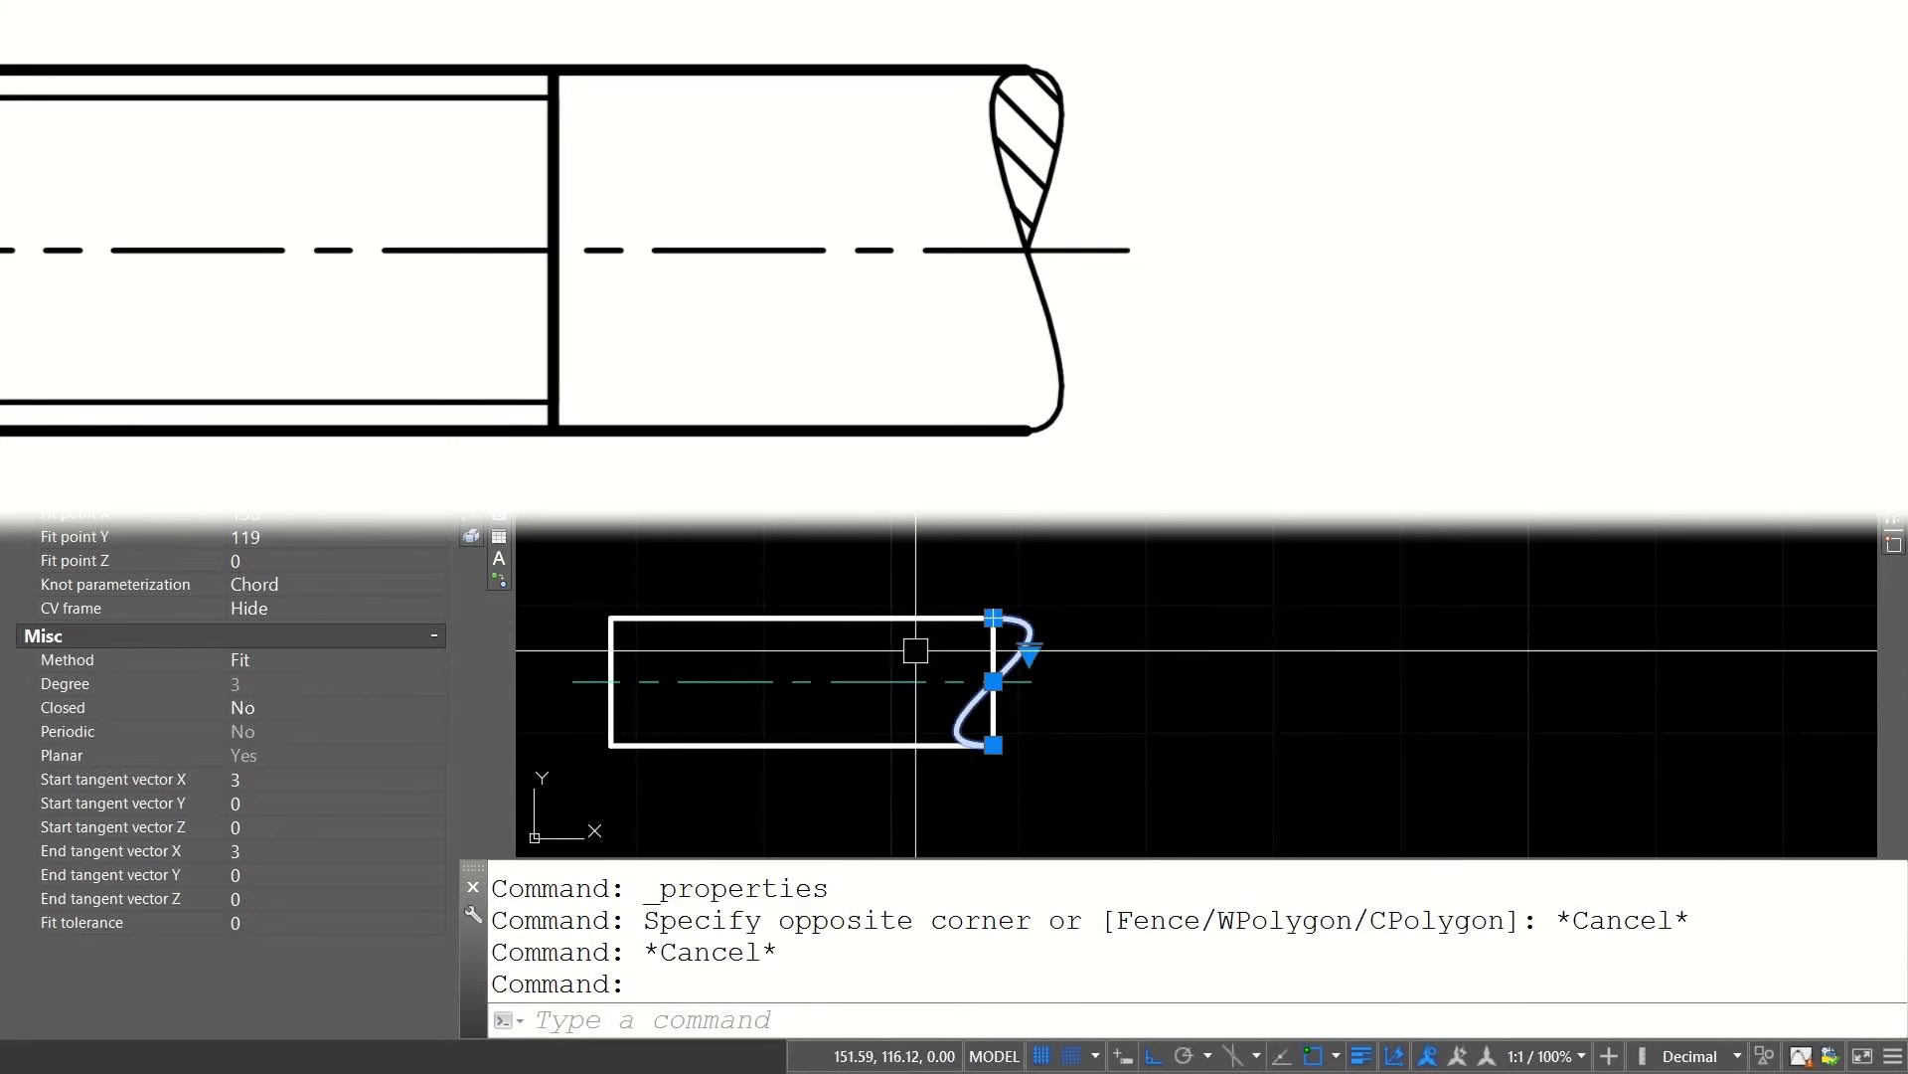
click(993, 617)
key(space)
key(space)
key(space)
key(space)
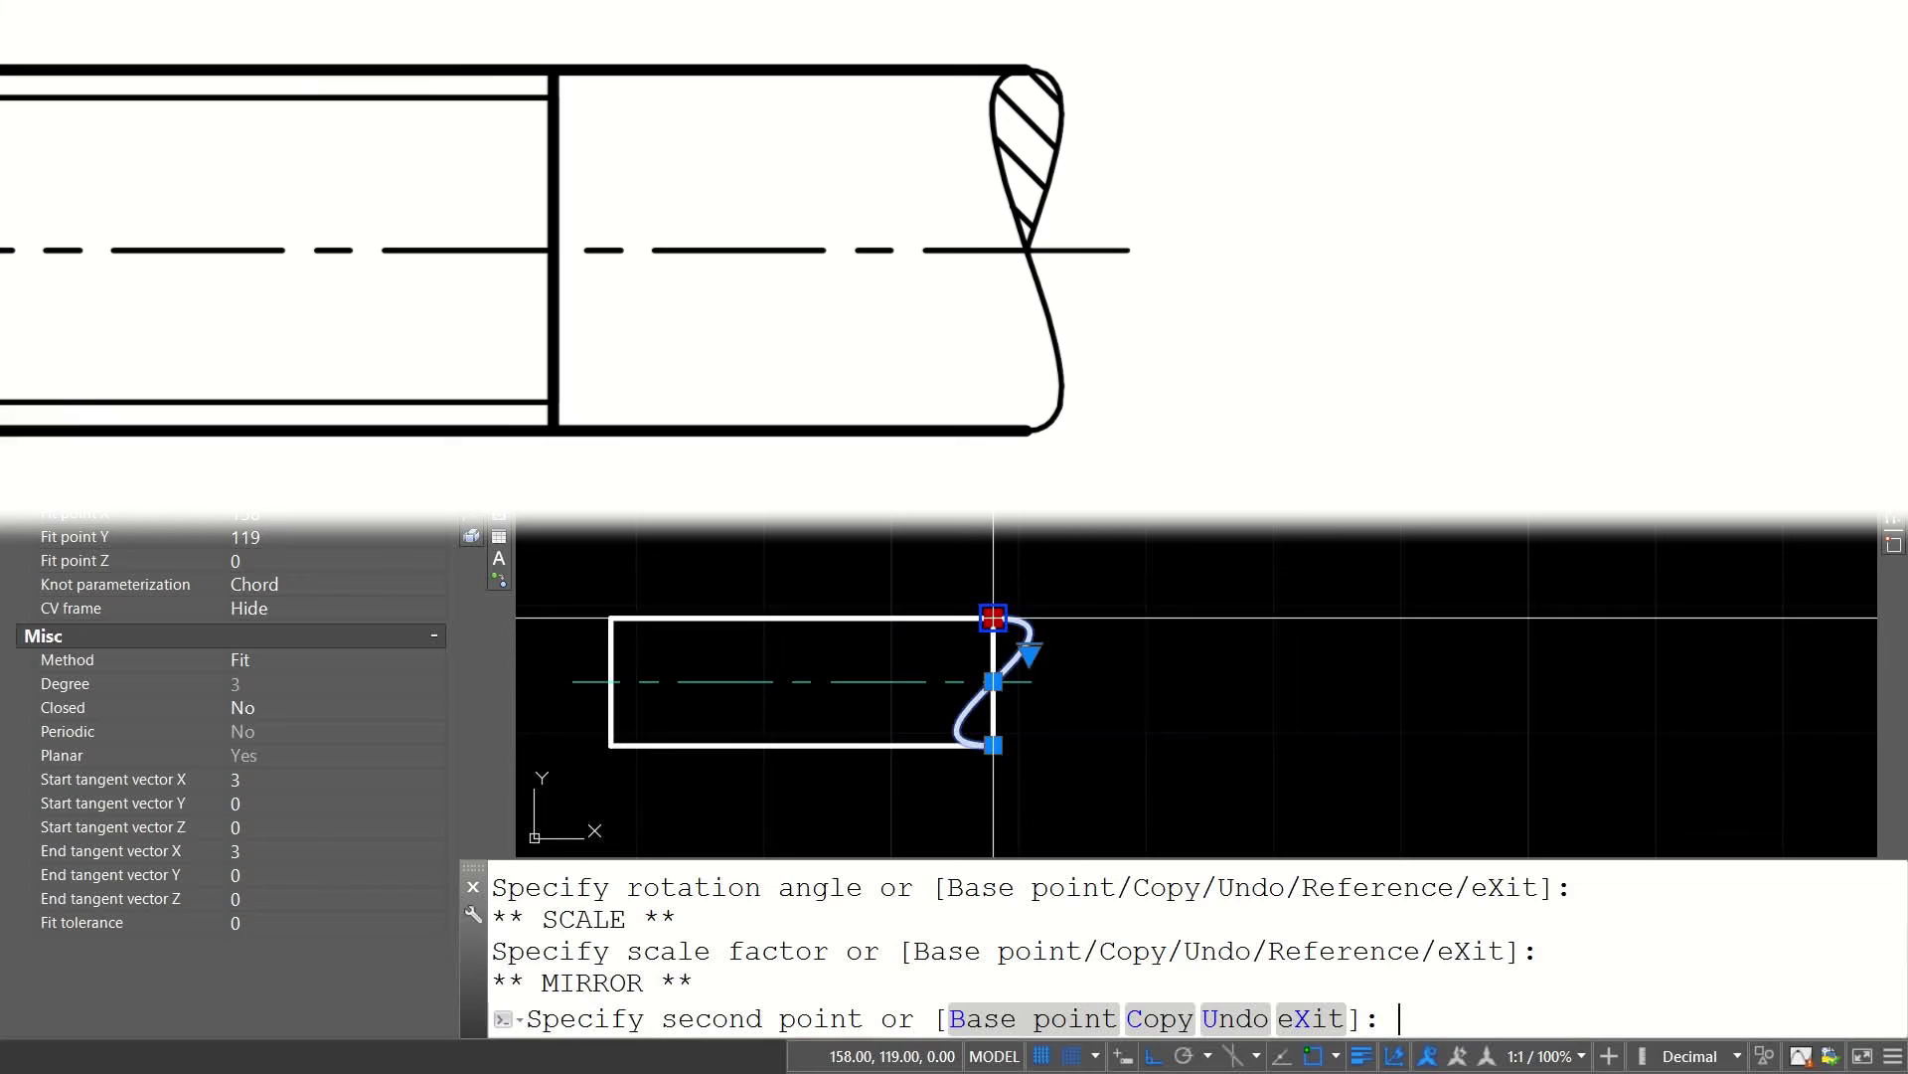
text(c)
key(Return)
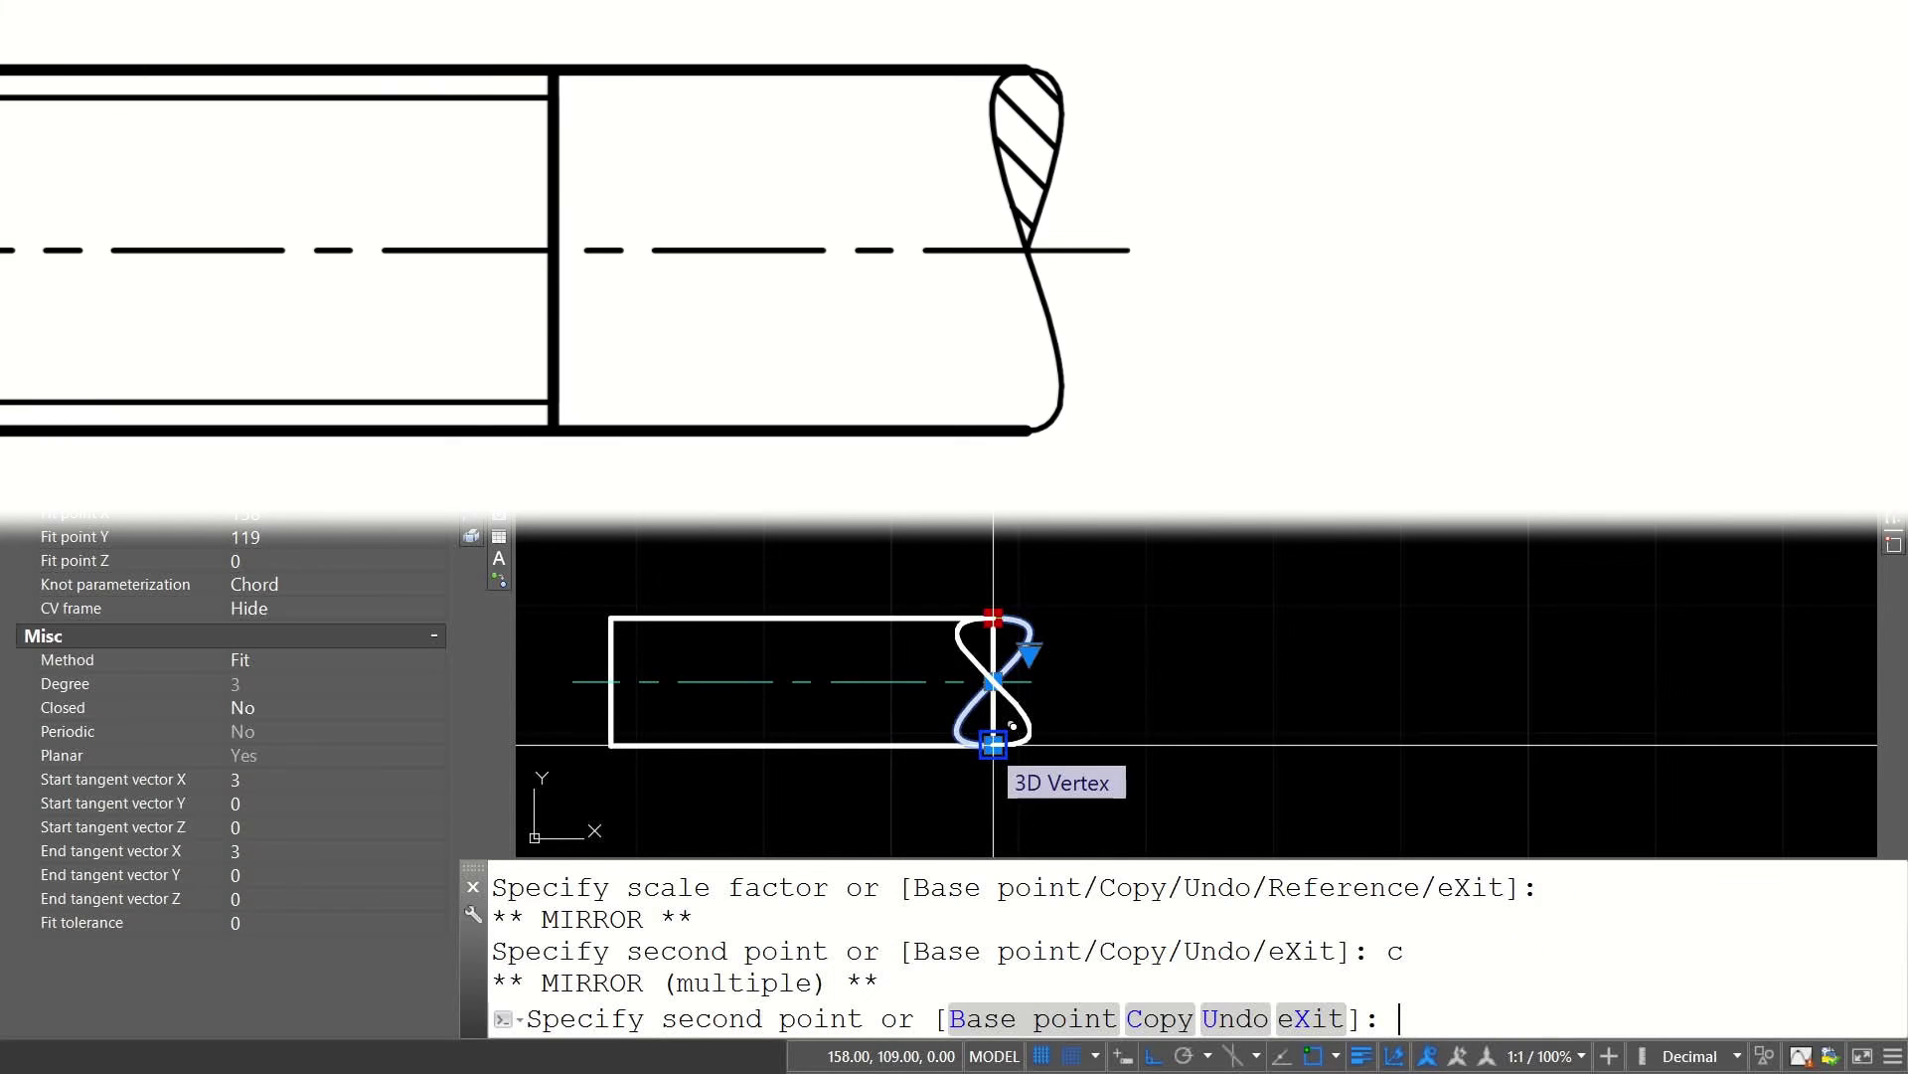
click(993, 743)
key(Escape)
key(Escape)
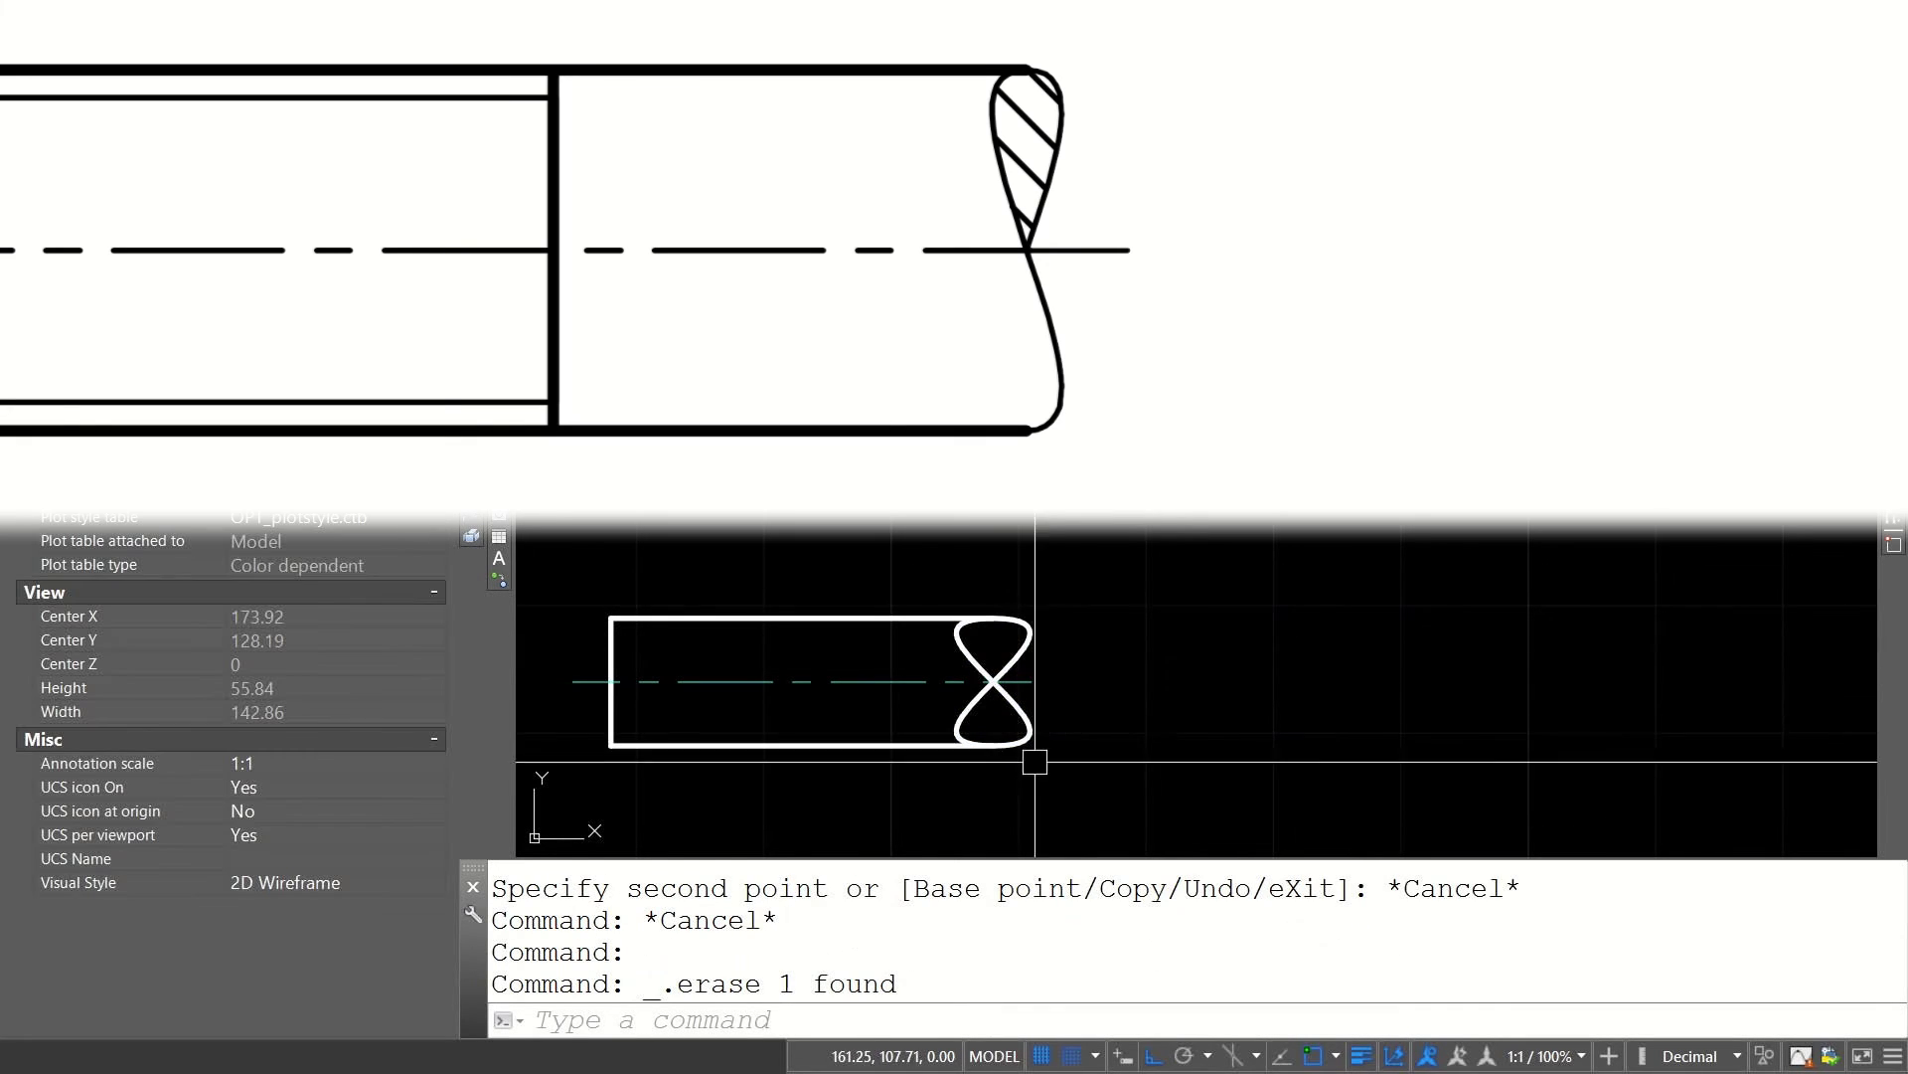
Step: Trim the bowtie's lower-left inner arc, leaving an S-shaped break line
text(tr)
key(Return)
key(Return)
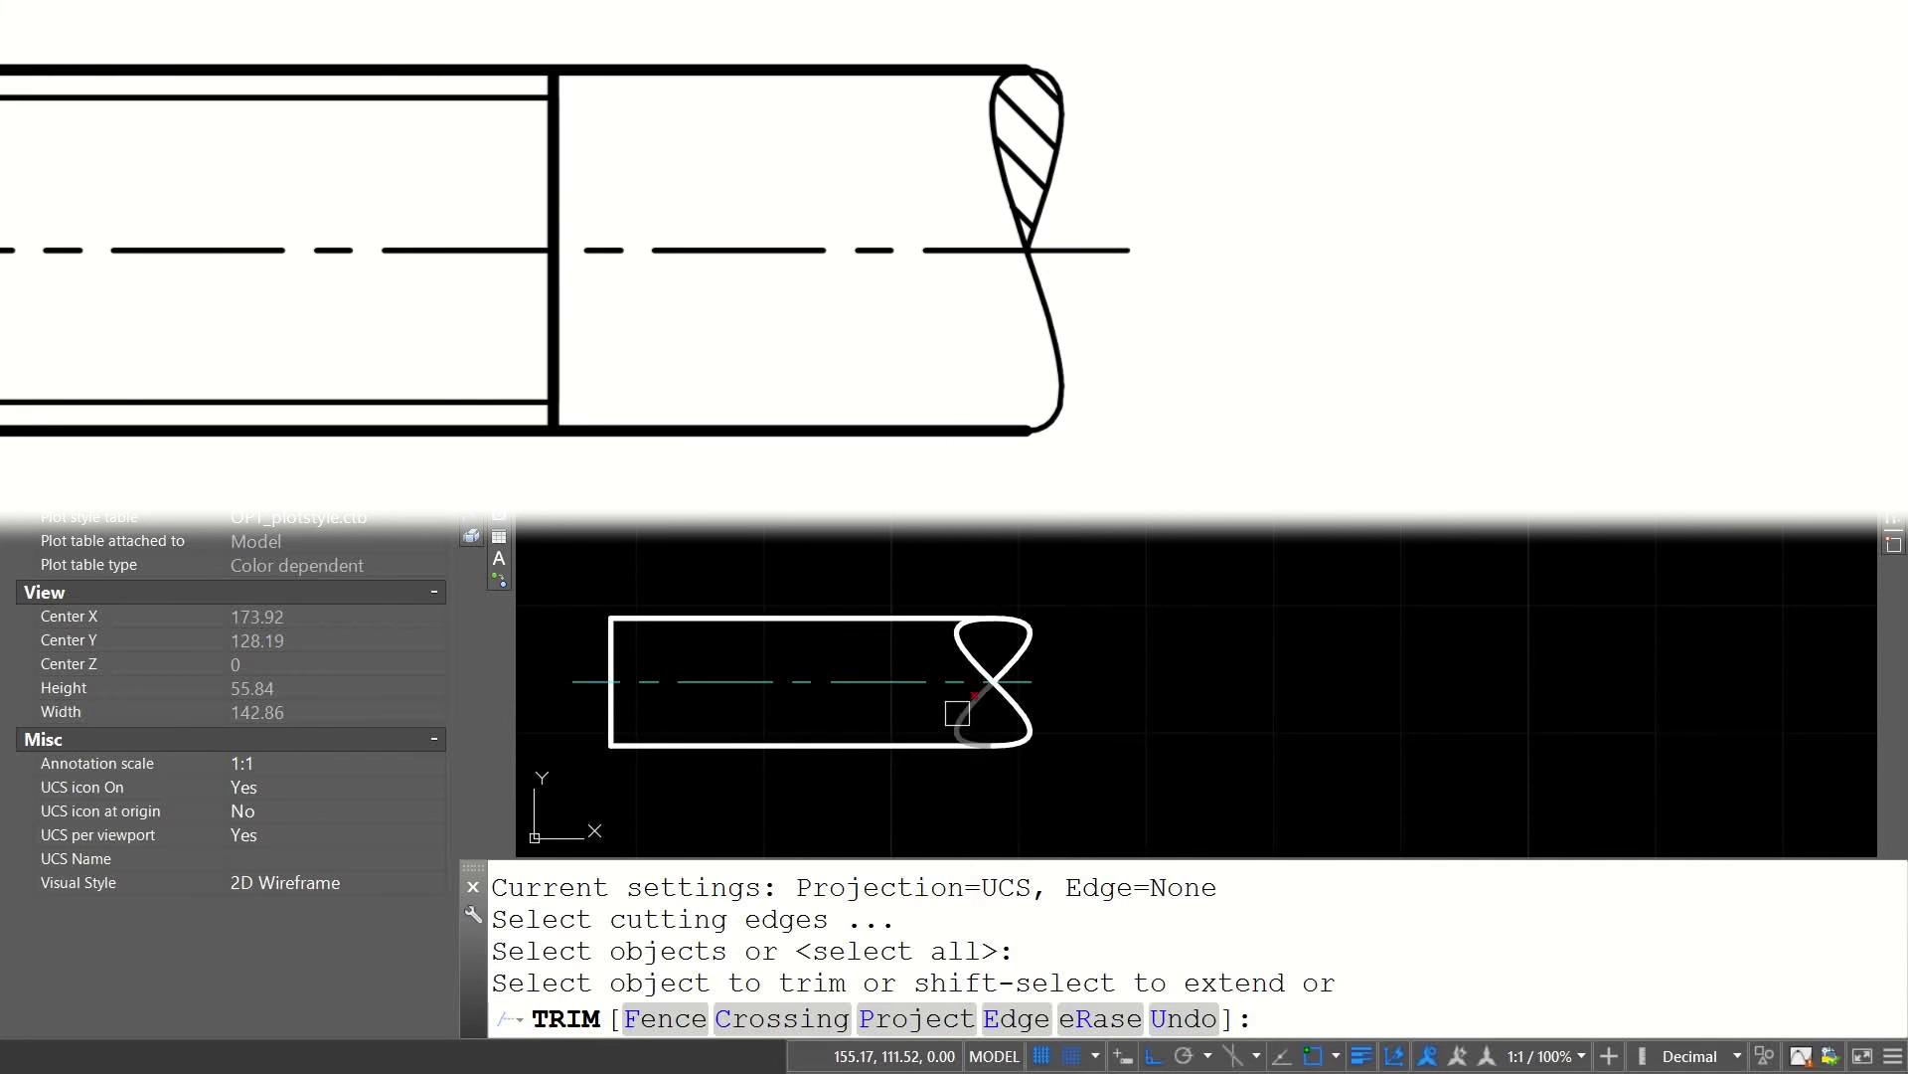
click(957, 712)
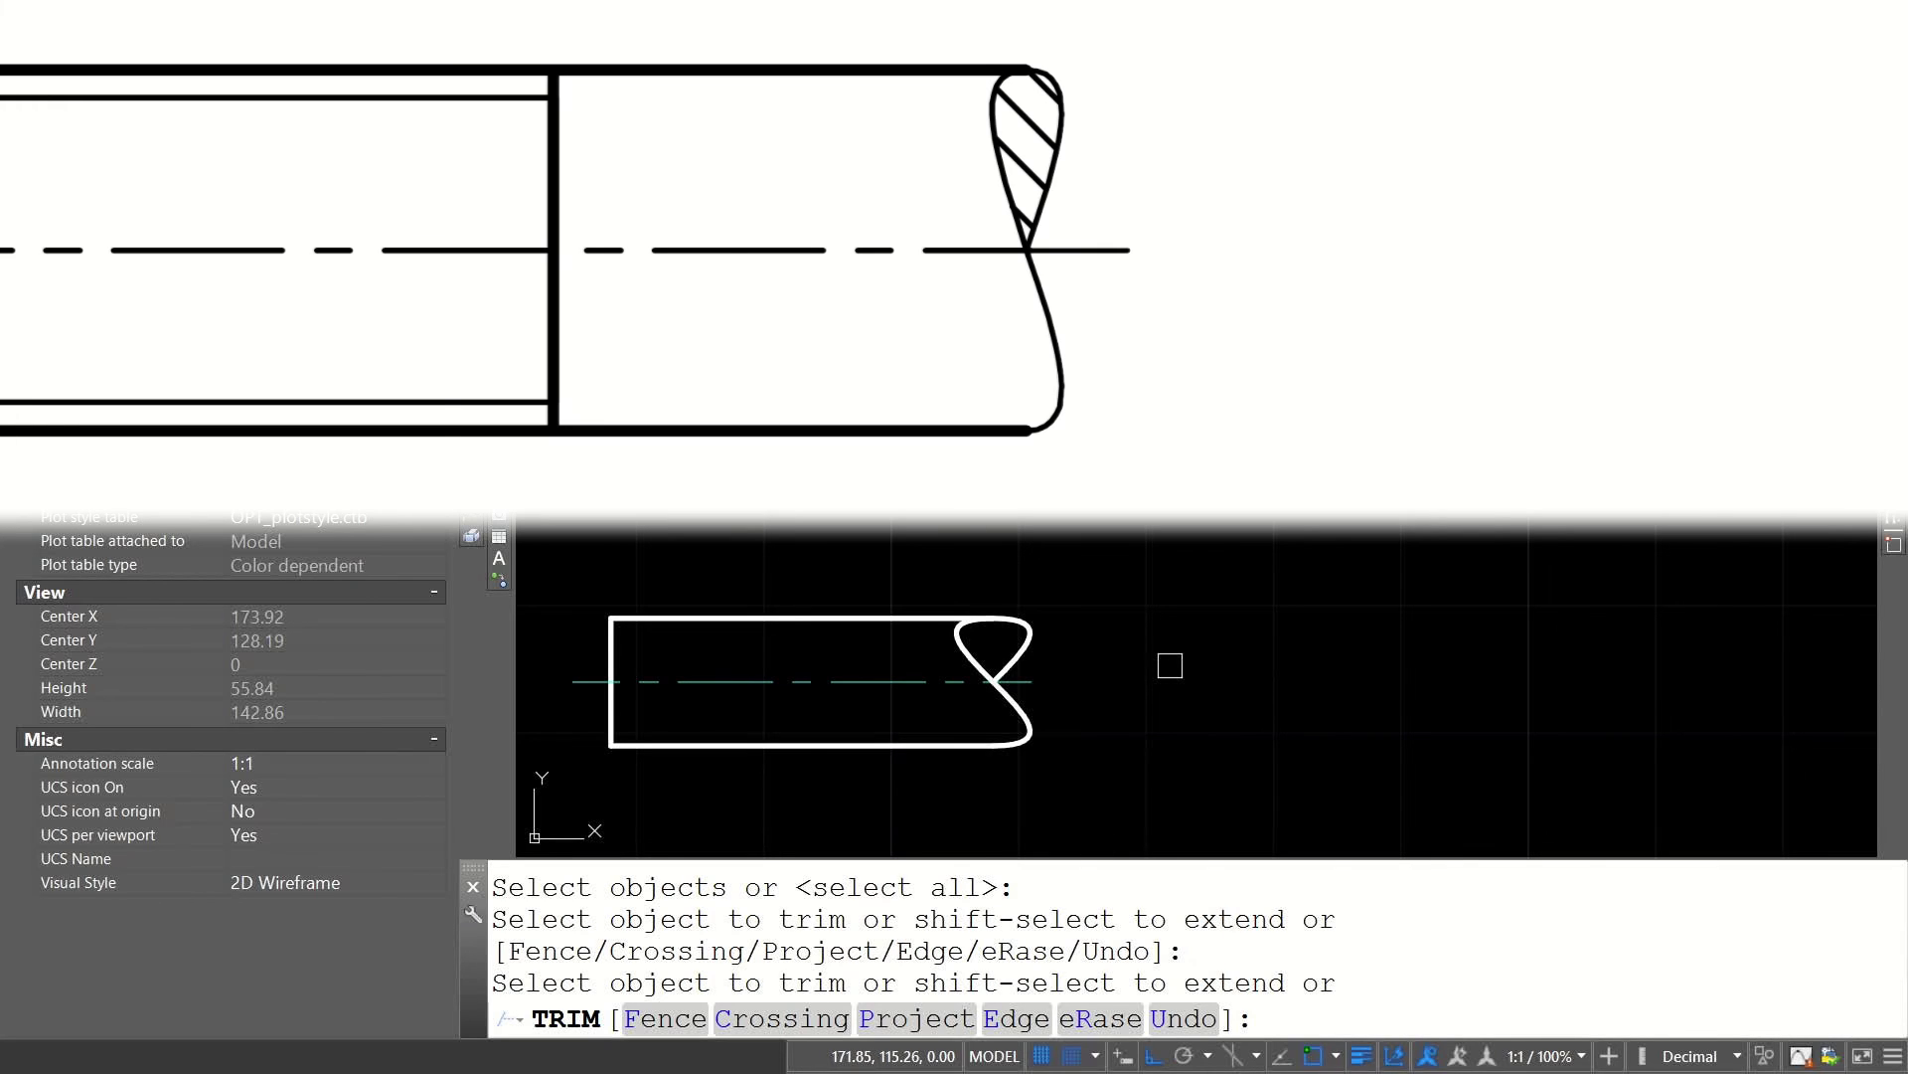
key(Escape)
key(ctrl+1)
key(Escape)
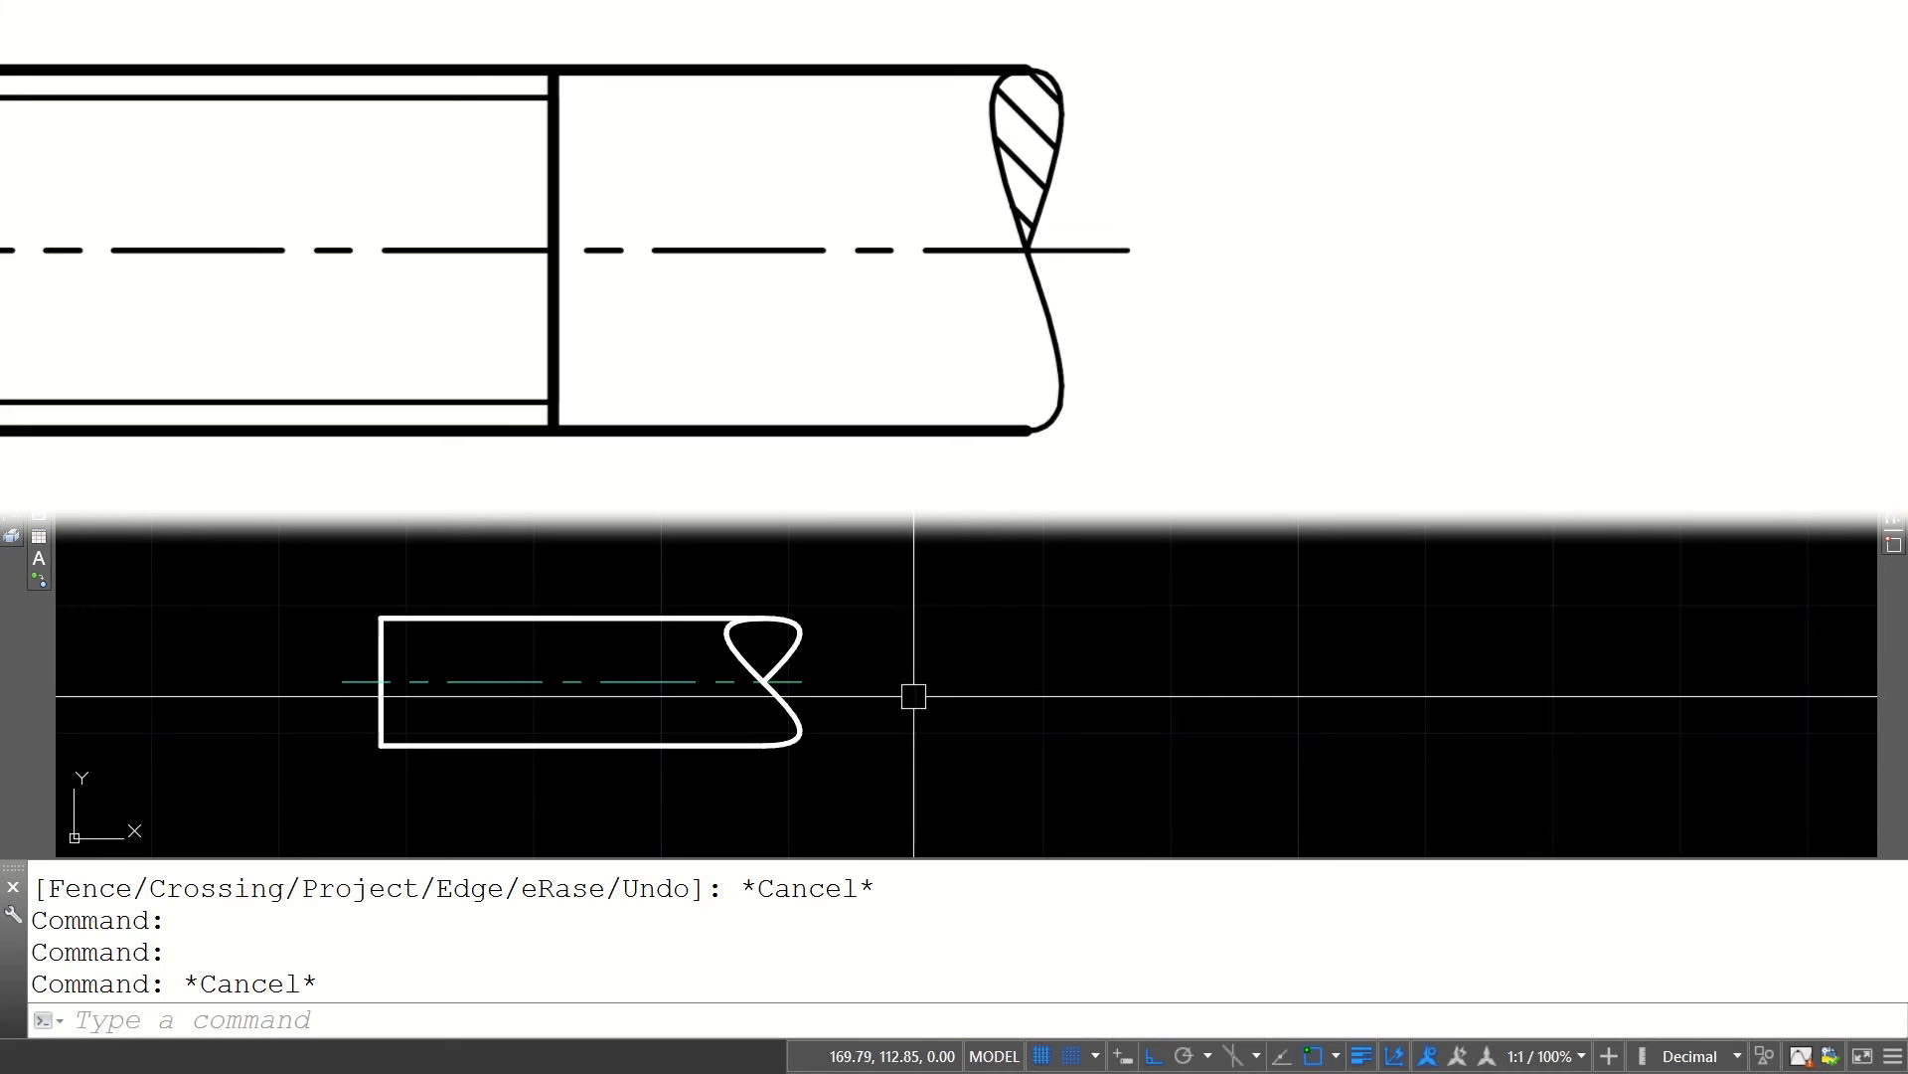
click(805, 649)
click(739, 652)
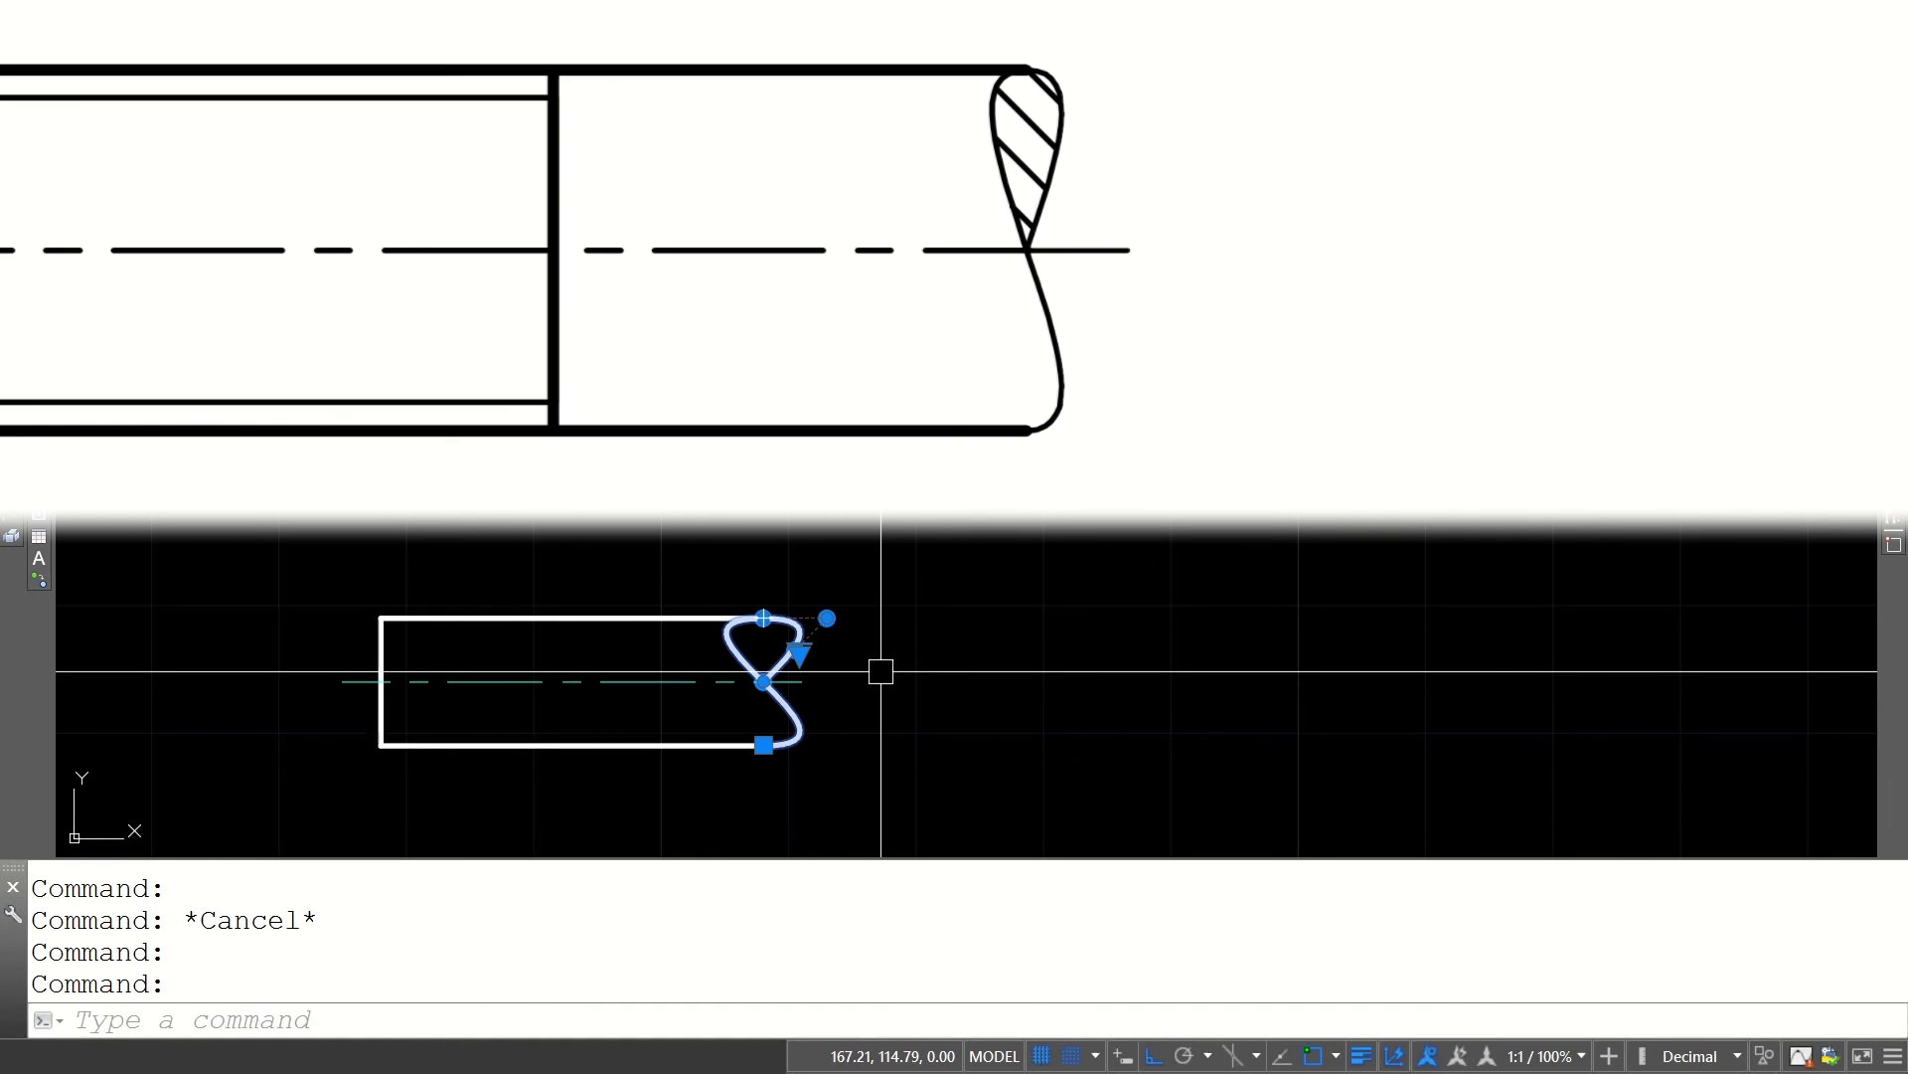
key(Escape)
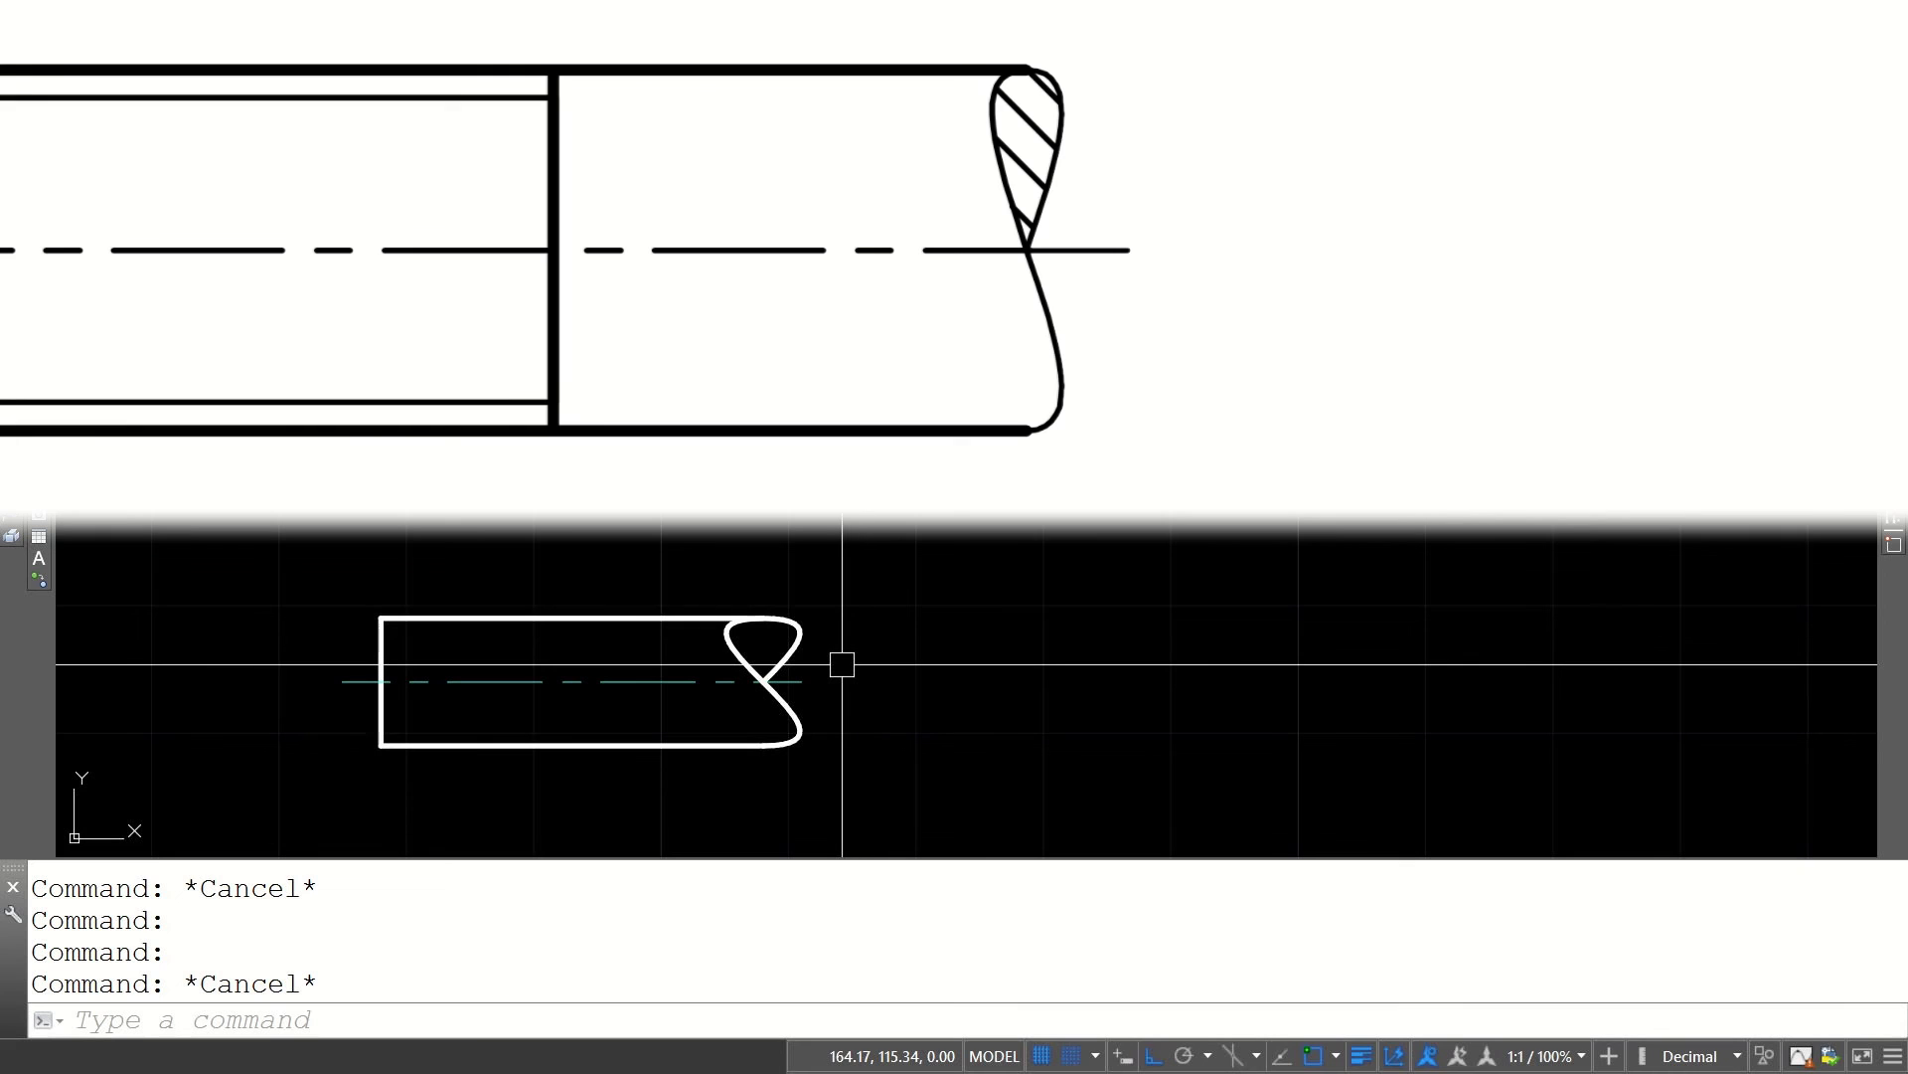
click(795, 651)
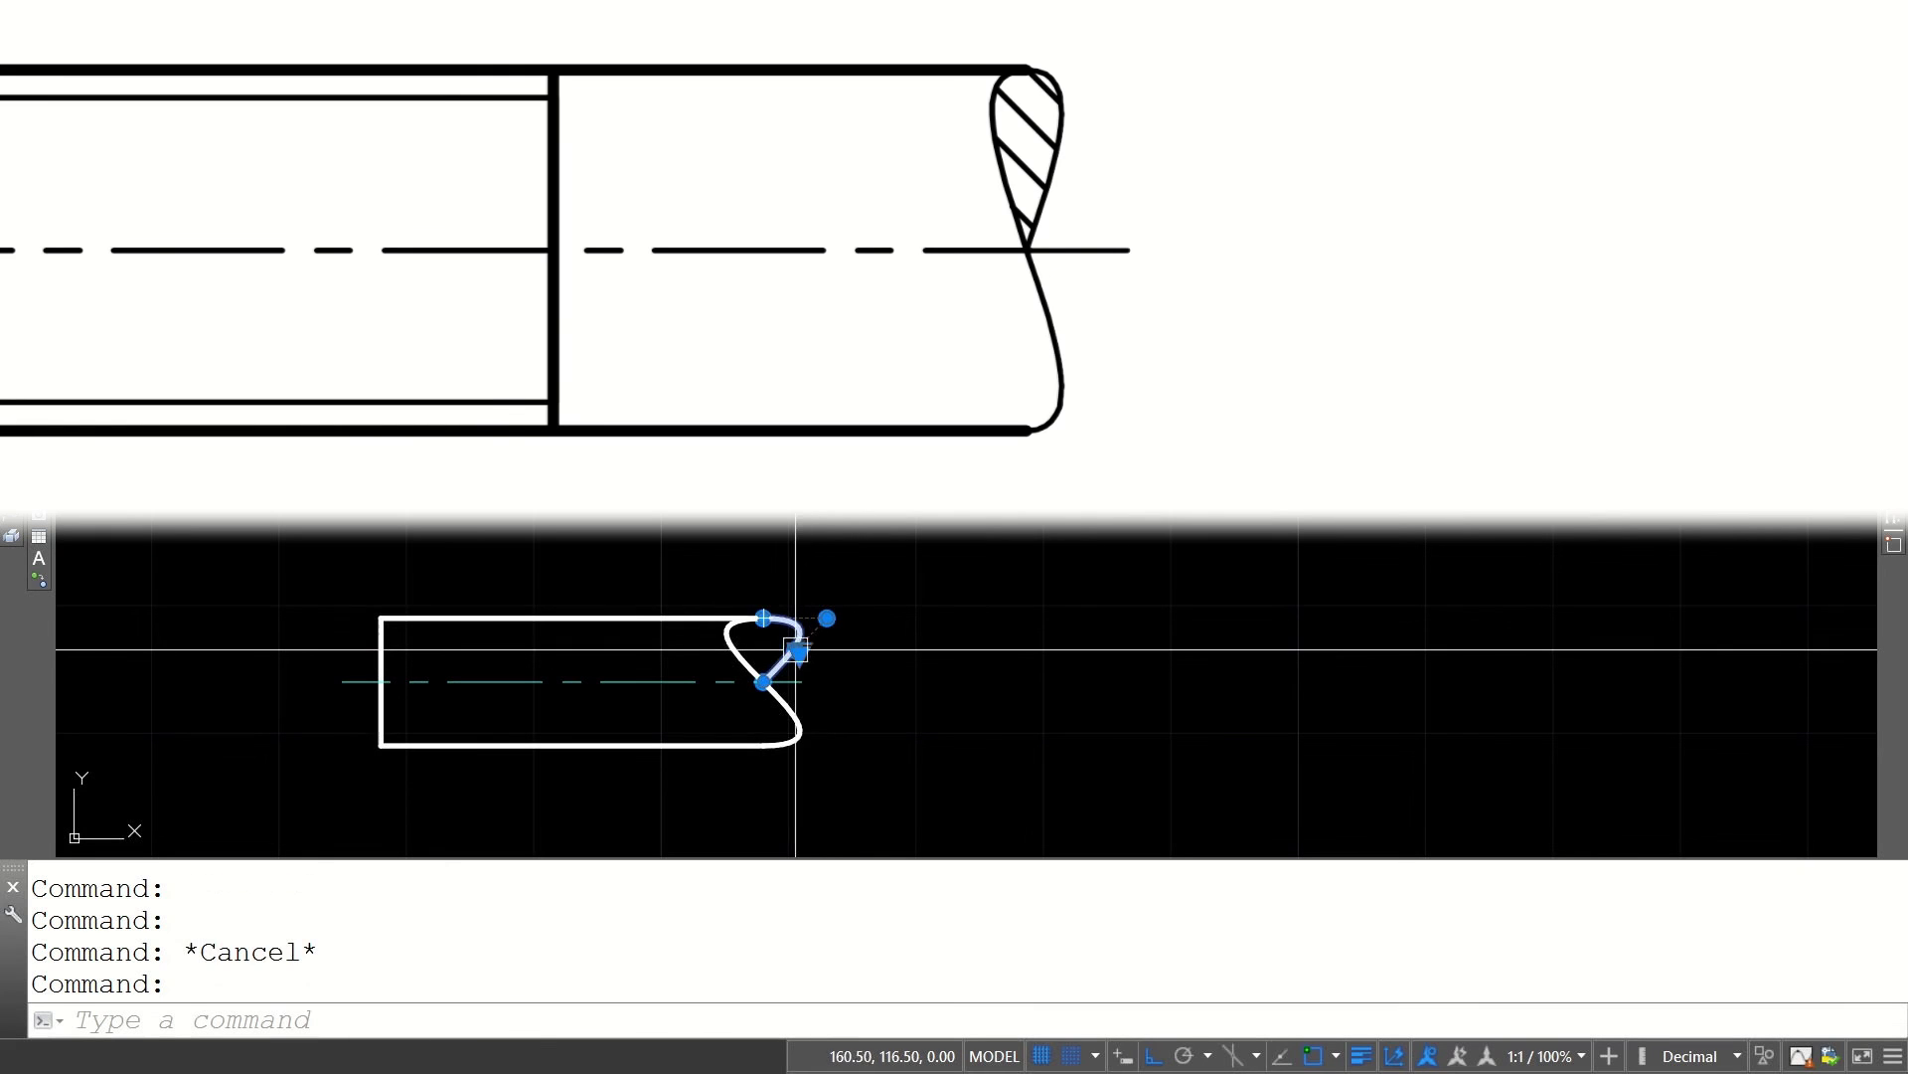
click(730, 649)
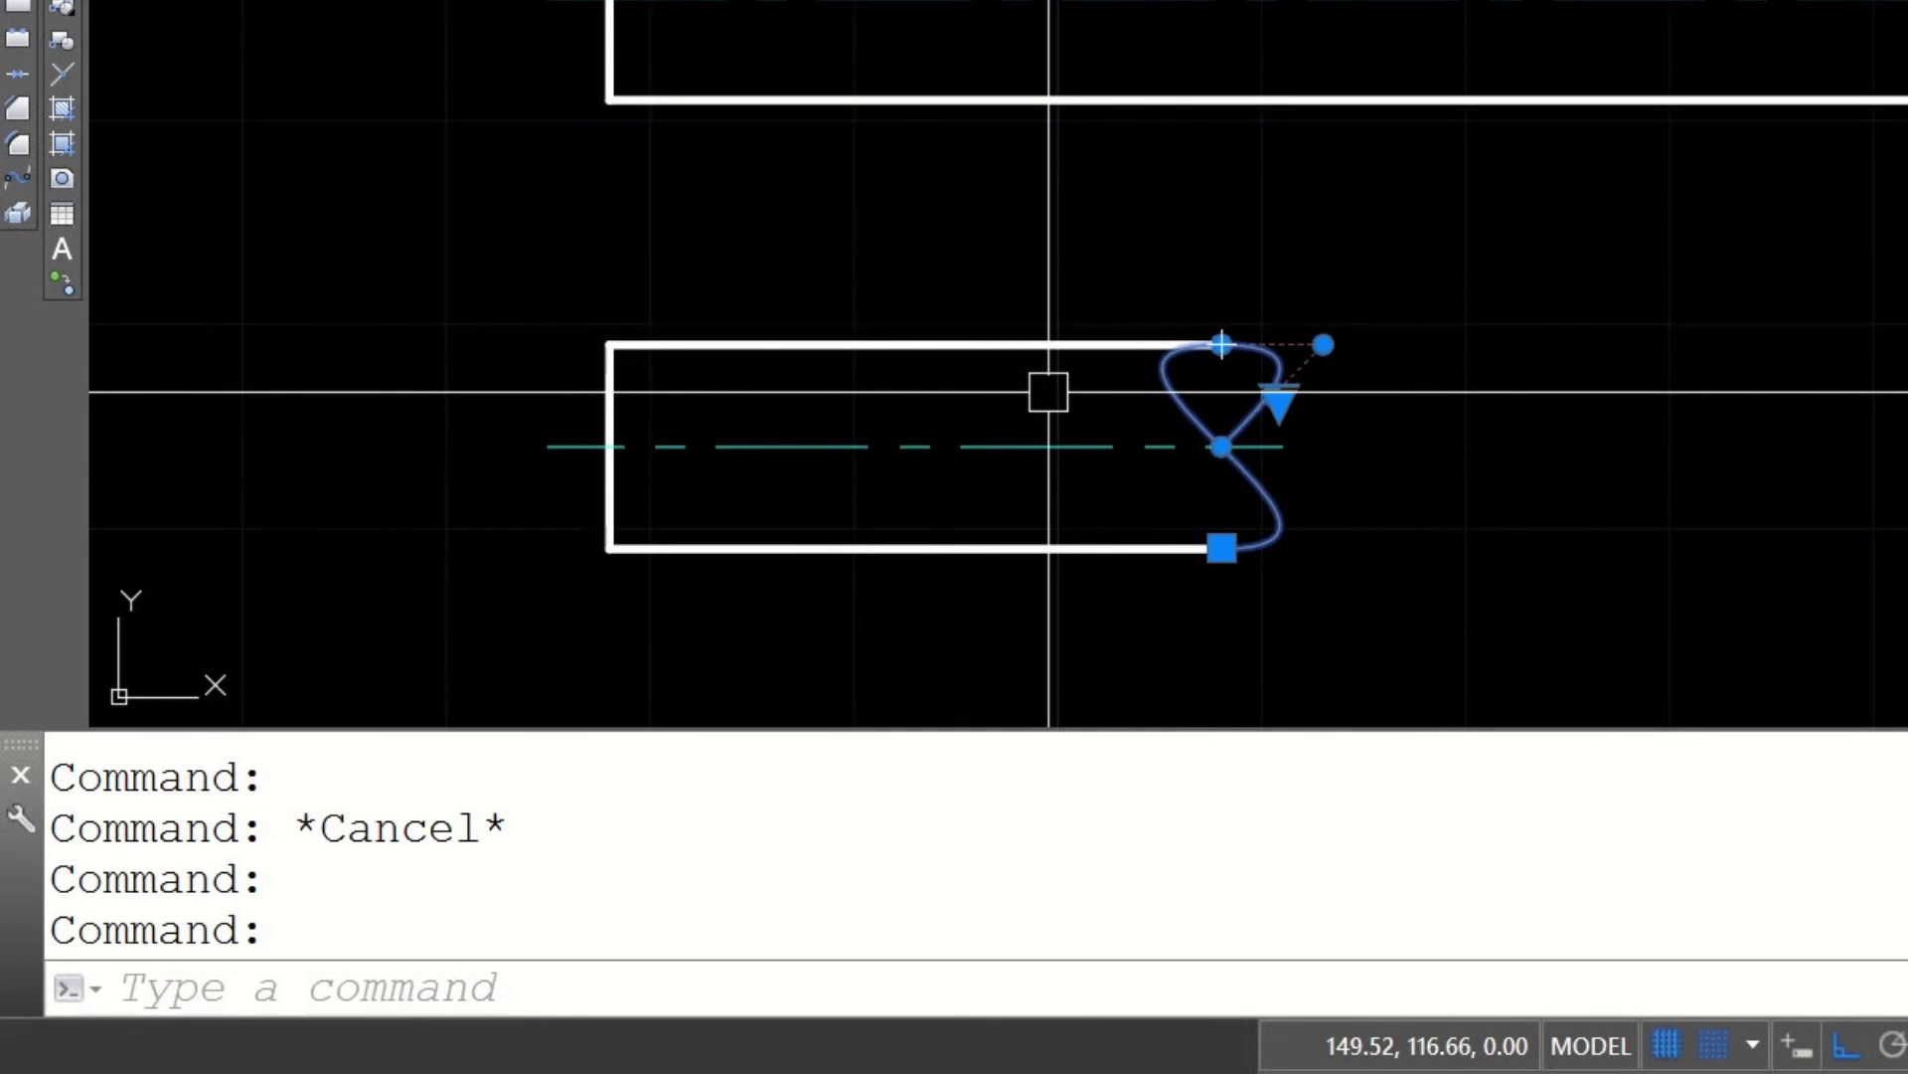
key(Escape)
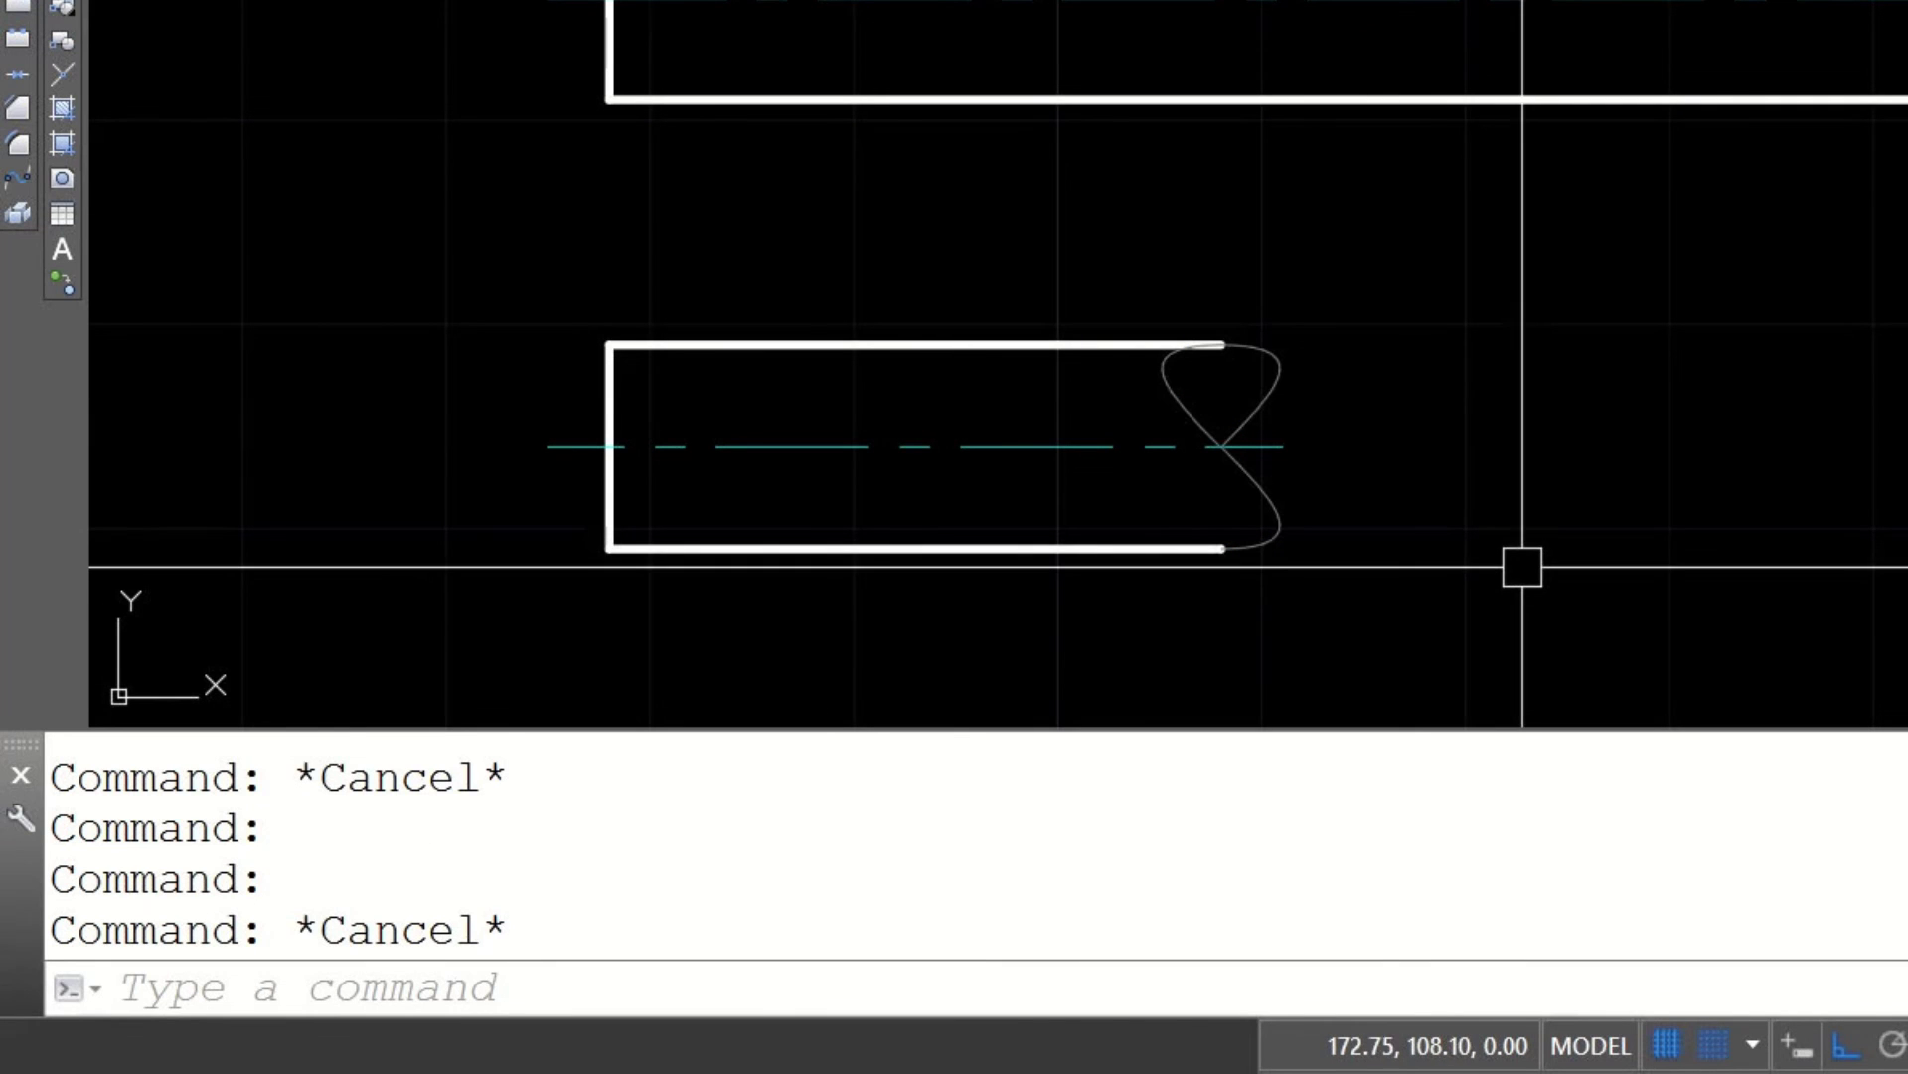